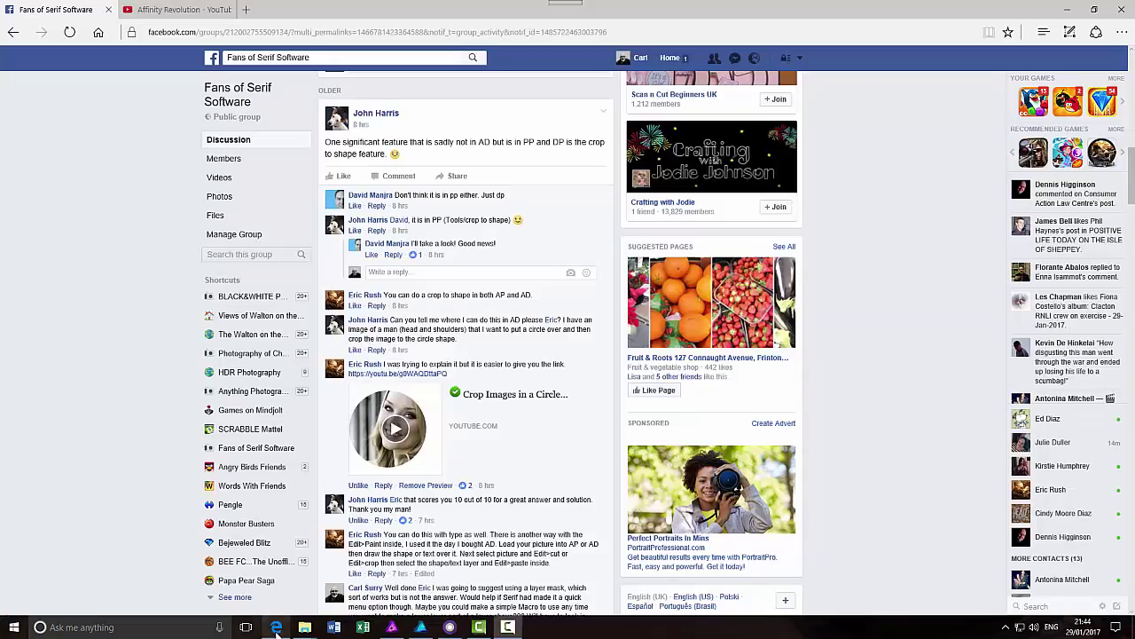
Step: Bring up the Fans of Serif Software Facebook post about cropping photos to shapes
left_click(276, 627)
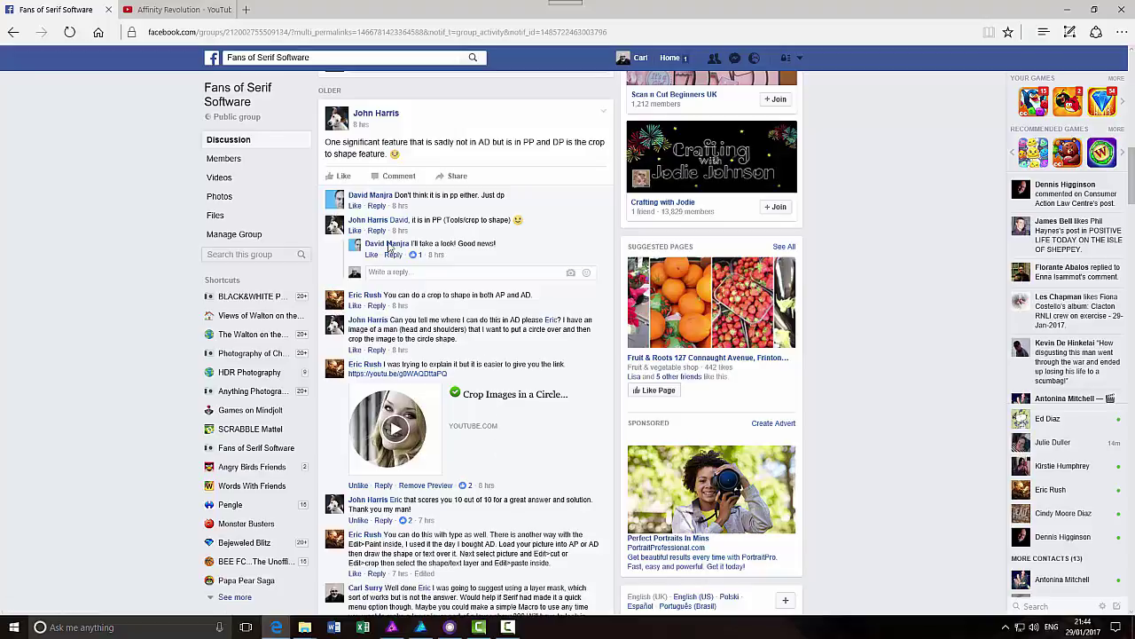
Step: Browse the Affinity Revolution YouTube channel, then return to pencils-29-11-15-pt3.jpg in Affinity Photo
left_click(175, 10)
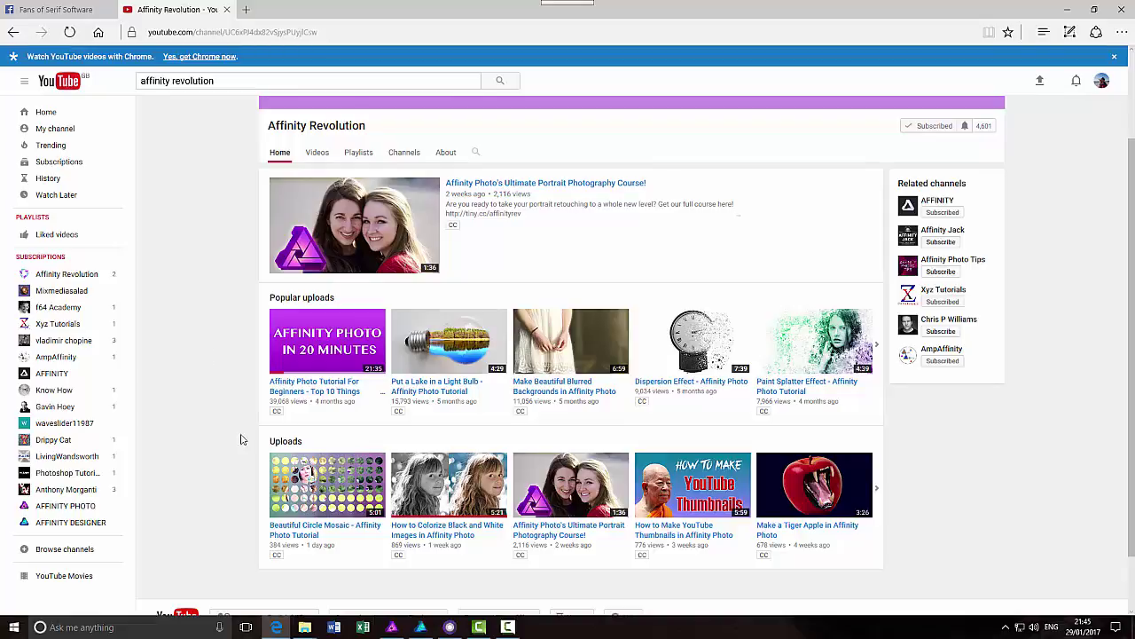
left_click(391, 627)
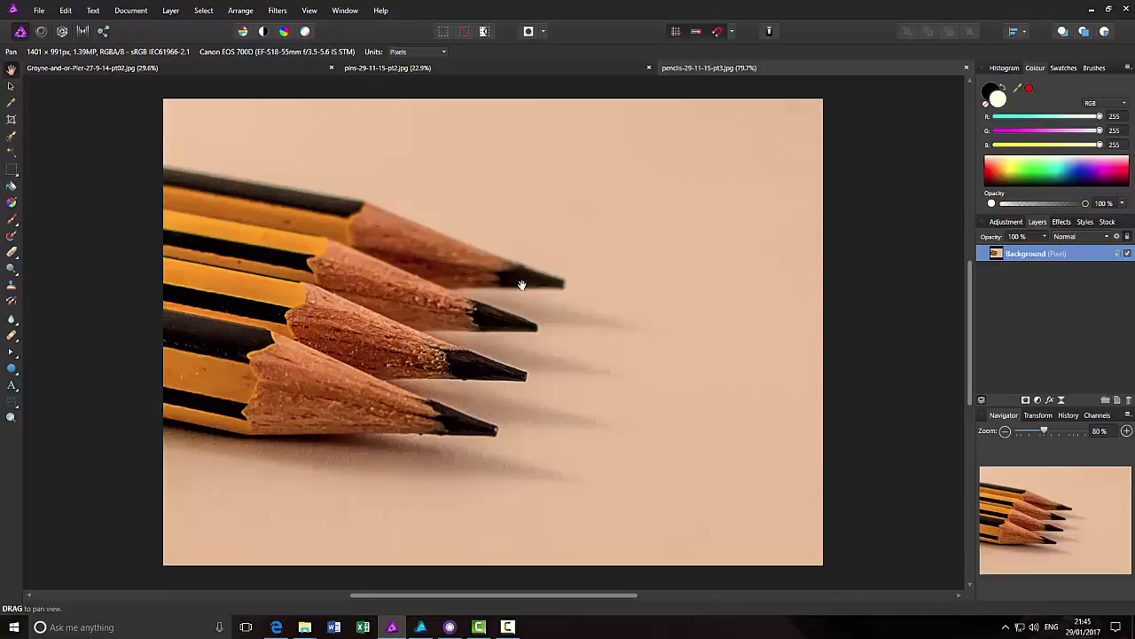
Step: Crop false-water-4END.jpg to a Shift-constrained circle around the tower, leaving white corners
left_click(450, 627)
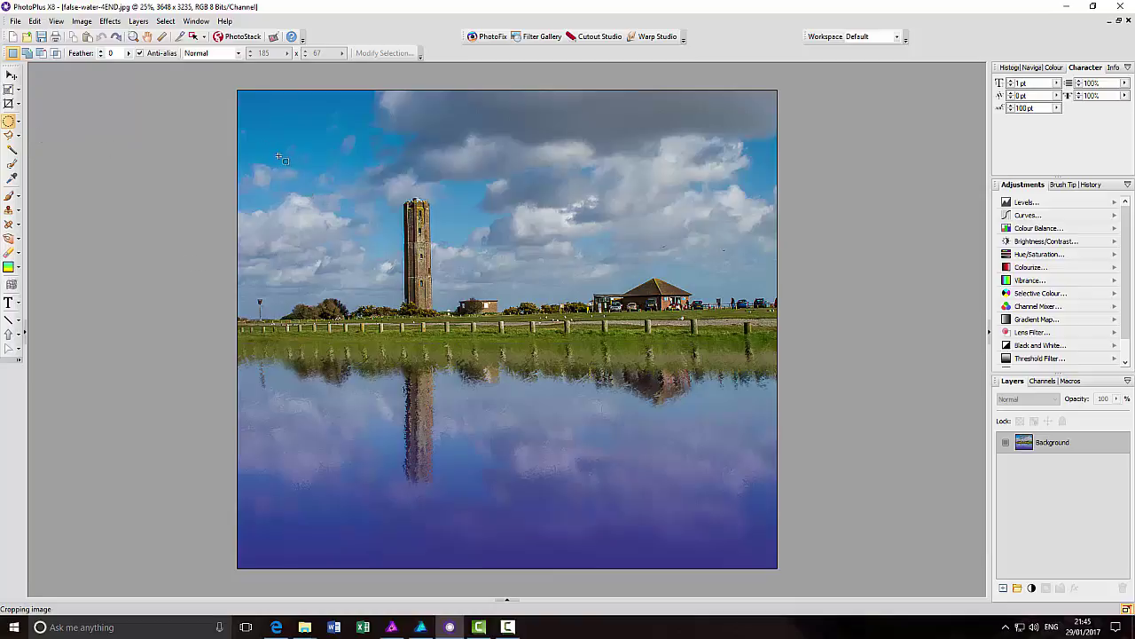
left_click(7, 124)
key("shift")
left_click_drag(292, 144, 705, 530)
left_click_drag(528, 338, 474, 317)
left_click(81, 23)
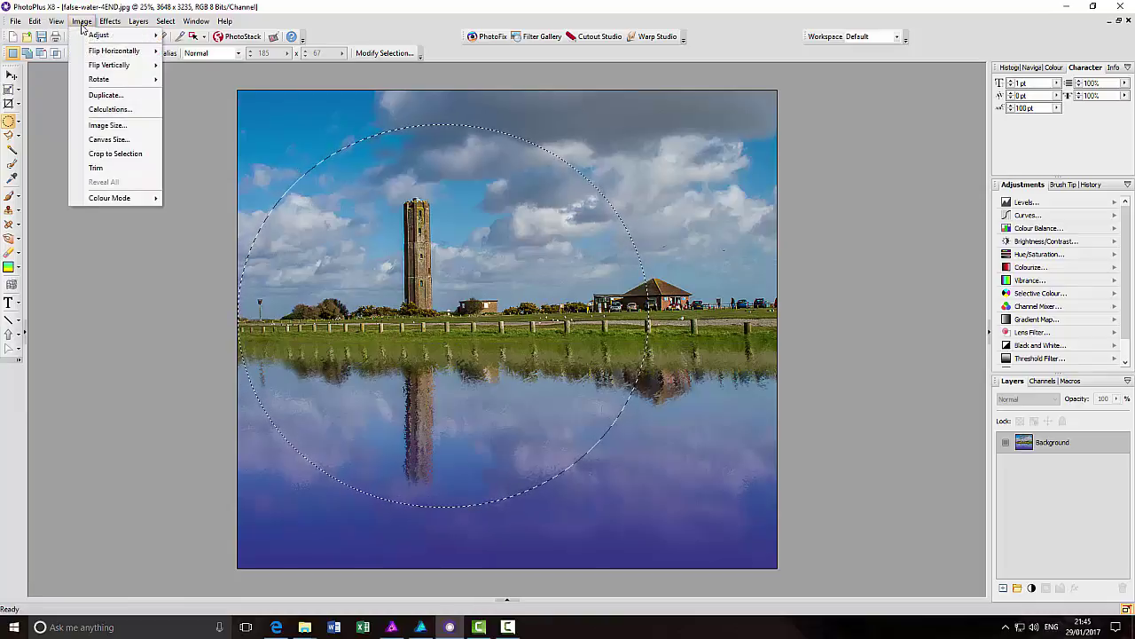
left_click(118, 154)
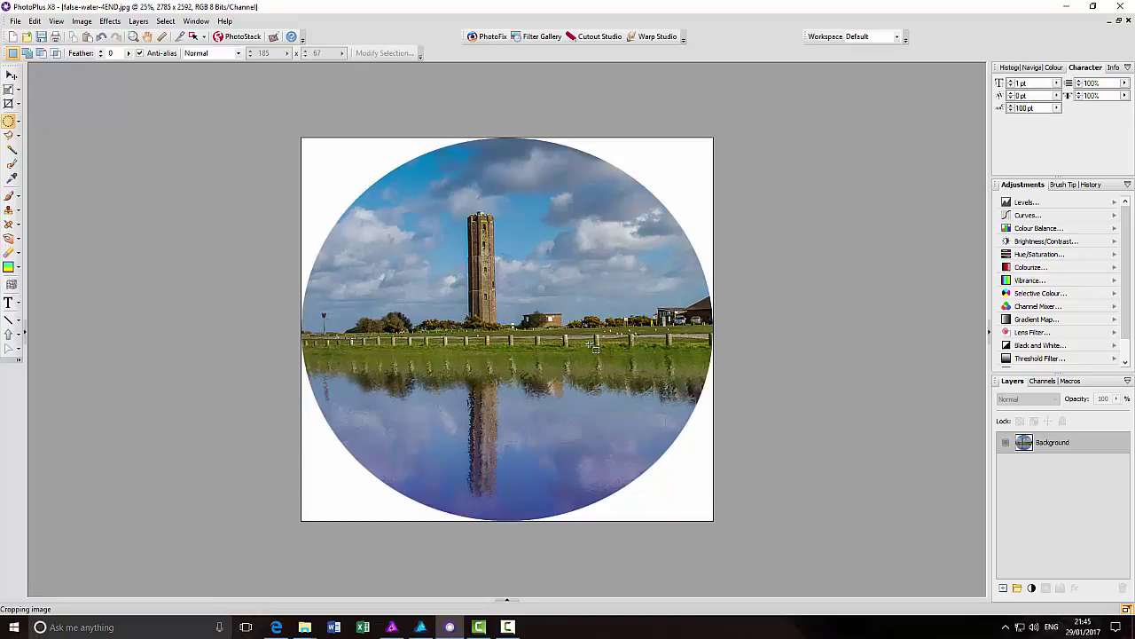
Step: Draw a circle Ellipse over the pencils photo and set its fill to None
left_click(392, 627)
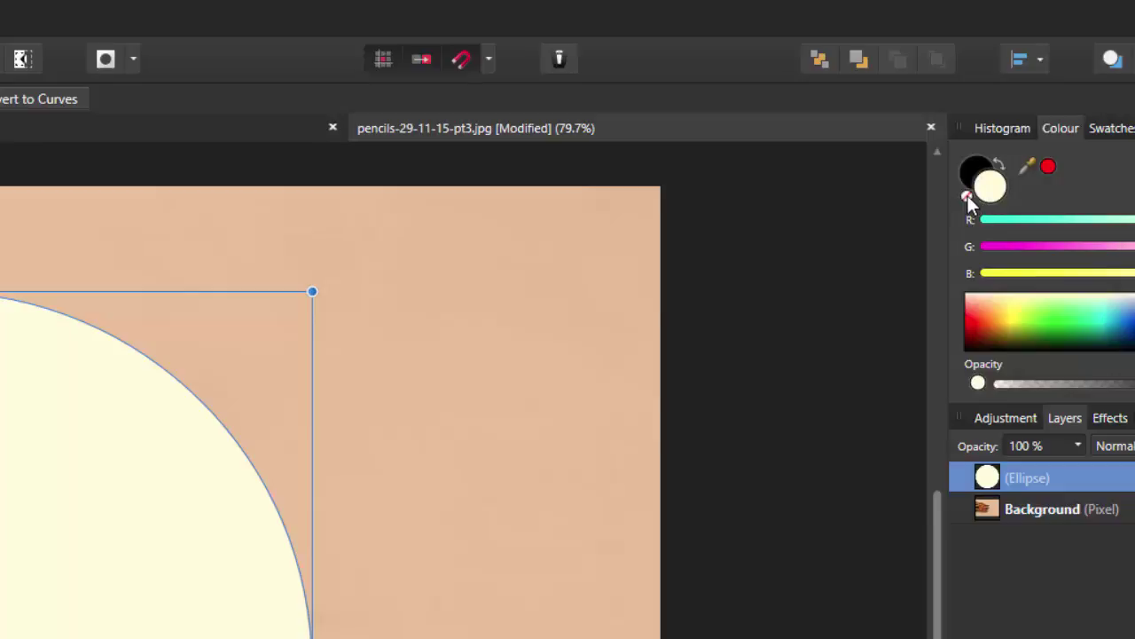
left_click(967, 197)
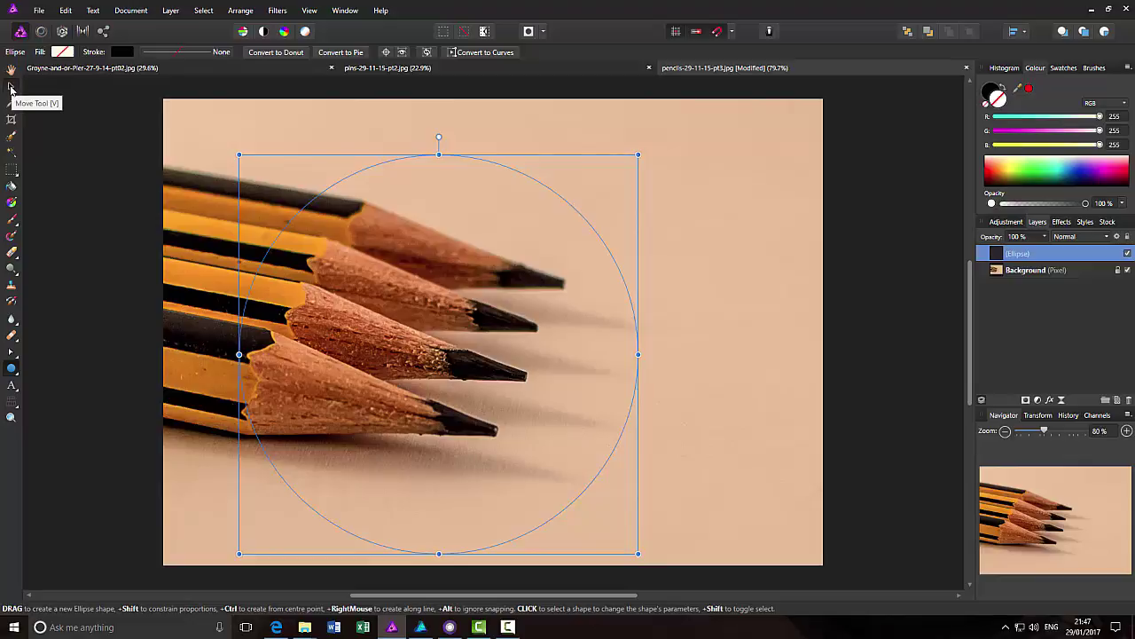
Step: Nudge the unfilled circle slightly up and left over the pencil tips
left_click(10, 87)
left_click_drag(438, 370, 413, 344)
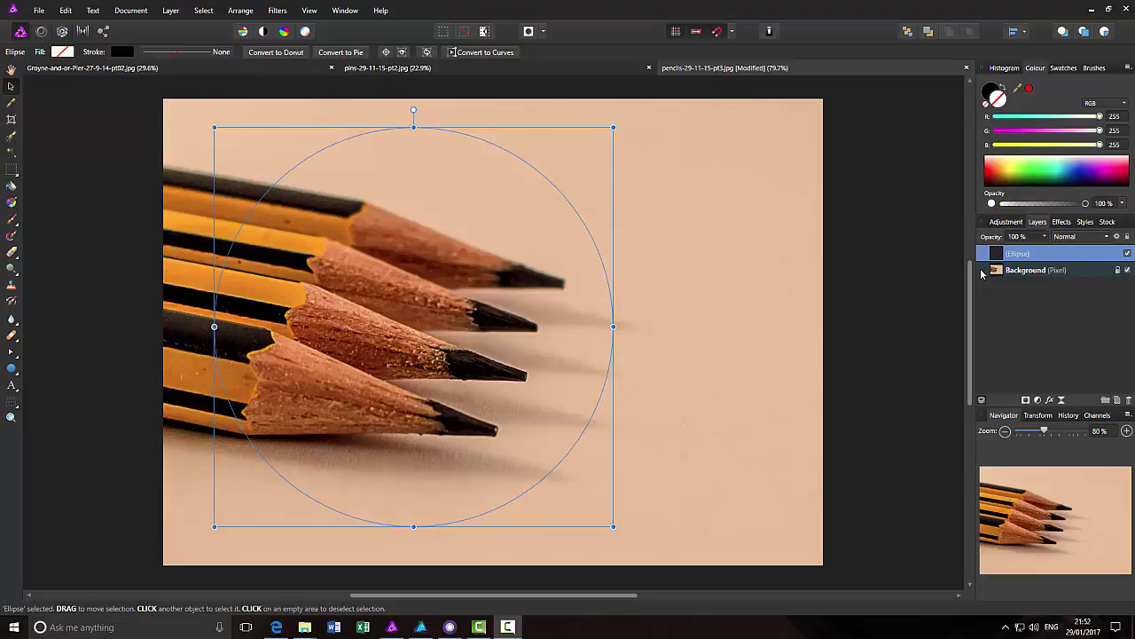
Step: Nest the pencils Background layer inside the Ellipse layer, clipping the photo to the circle
left_click_drag(981, 273, 982, 263)
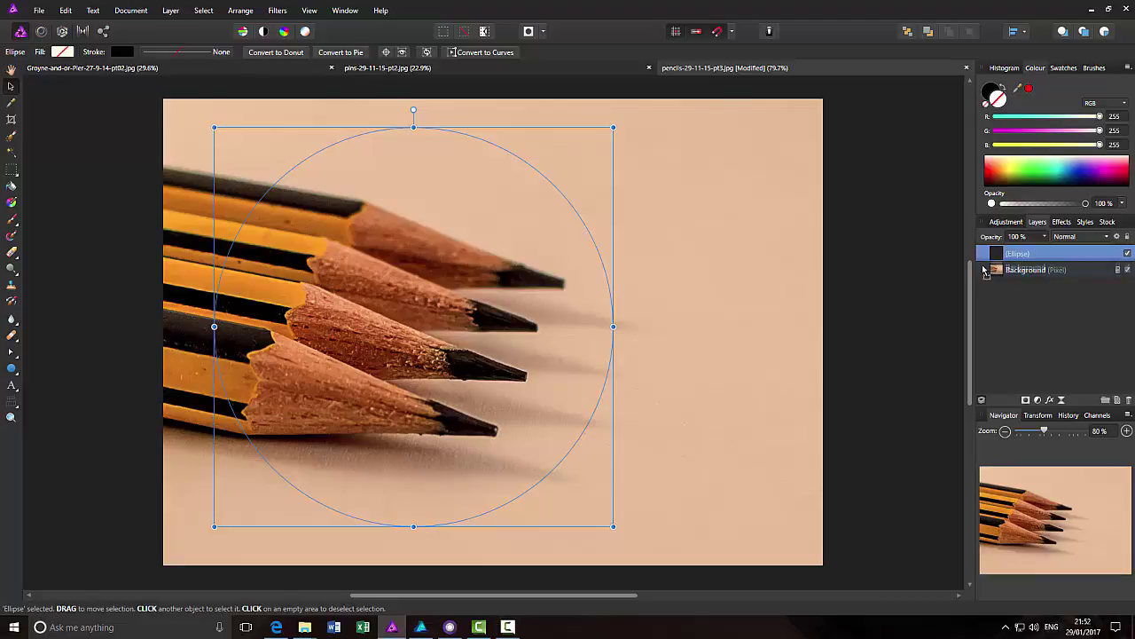
mouse_move(865, 220)
left_mouse_down()
mouse_move(867, 201)
mouse_move(868, 232)
left_mouse_up()
left_click_drag(794, 218, 796, 218)
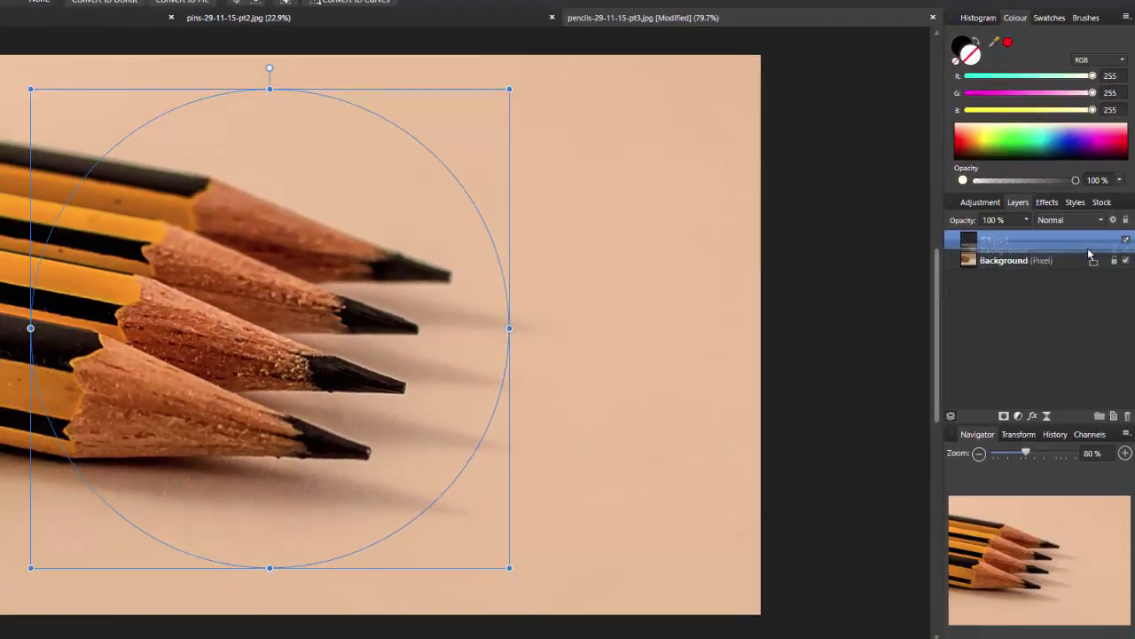
left_click_drag(1090, 255, 1090, 253)
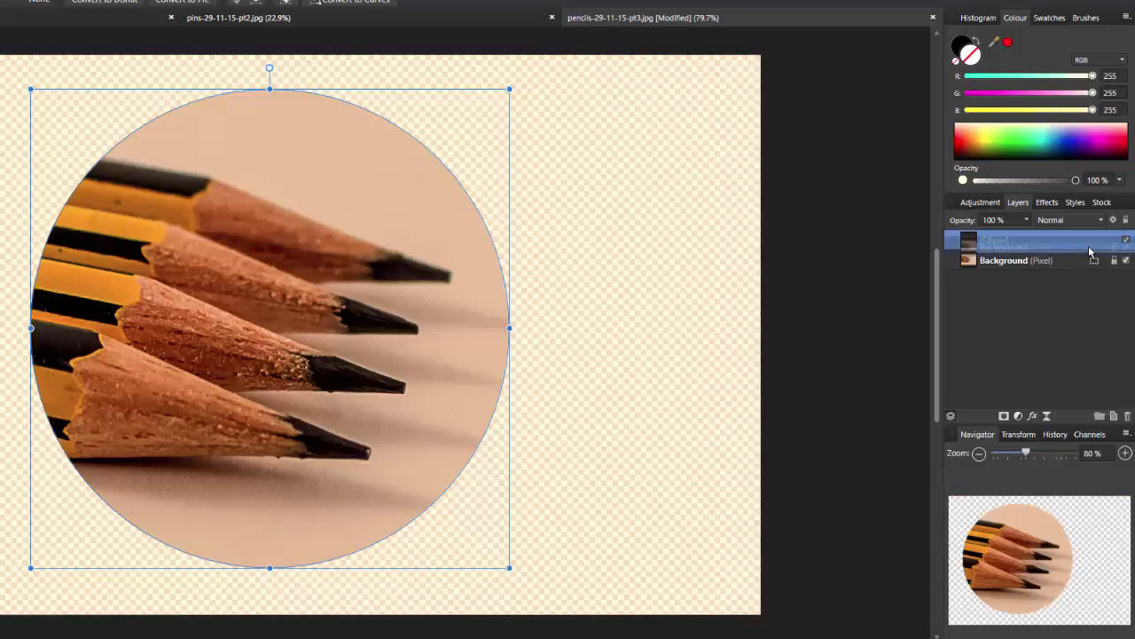
left_click_drag(1090, 253, 1090, 253)
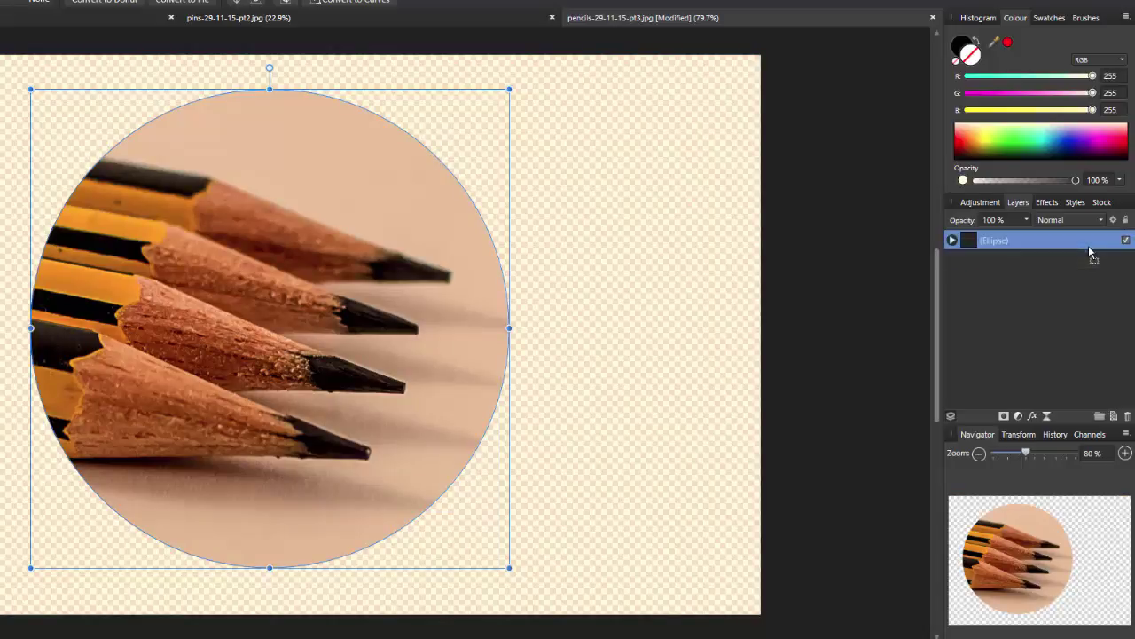
left_click(953, 241)
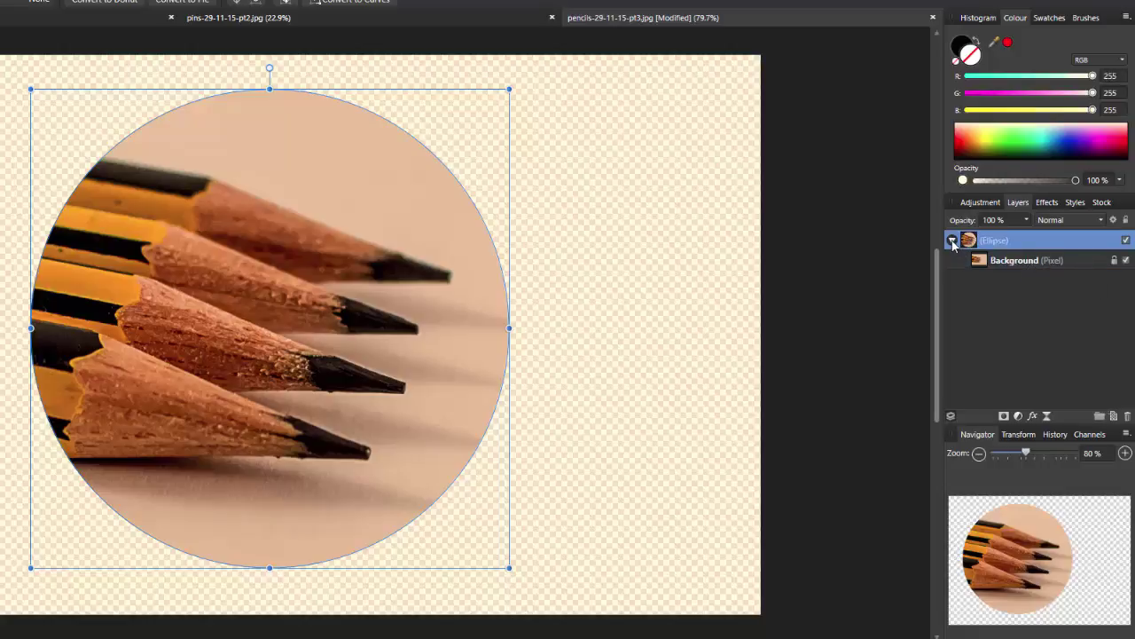
left_click(953, 240)
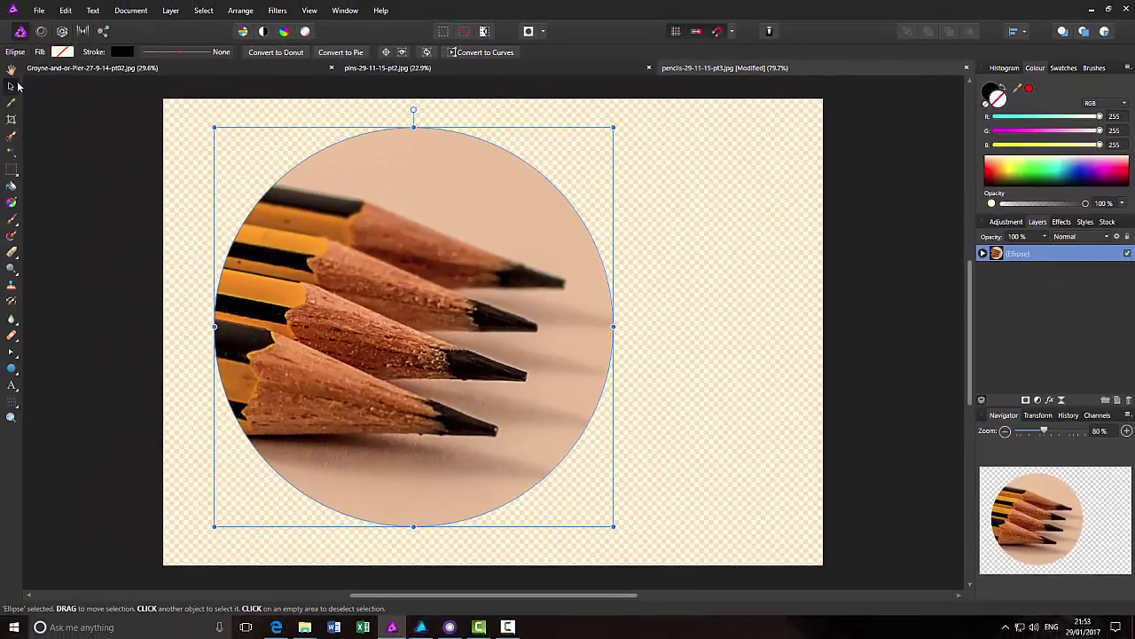
left_click(10, 70)
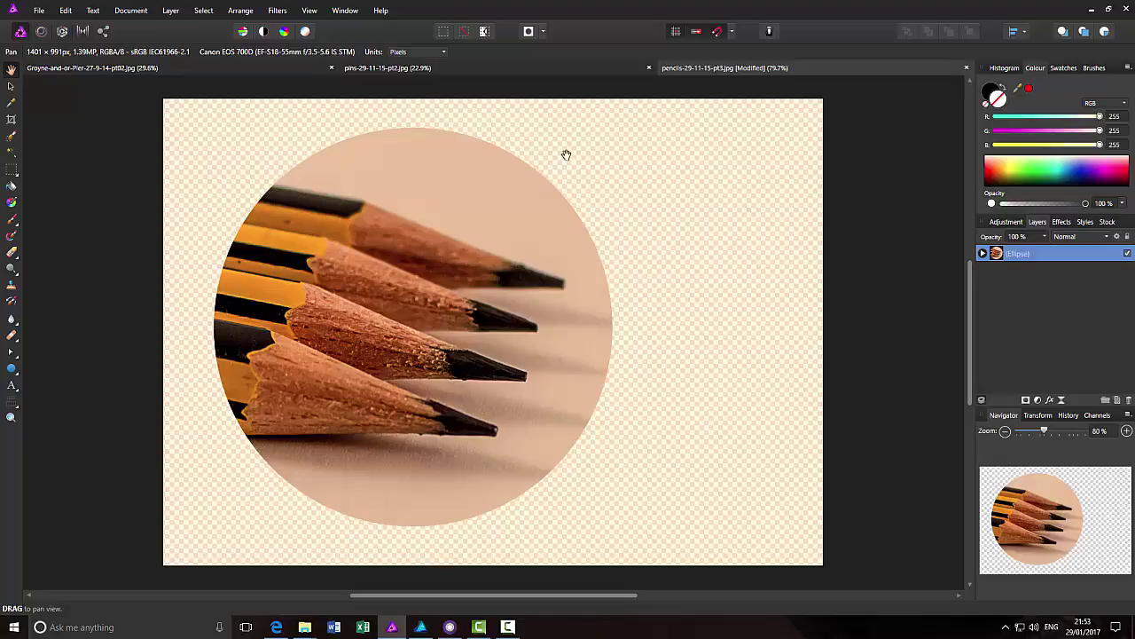
Step: Draw a large heart with no fill over the pins-29-11-15-pt2.jpg photo
left_click(449, 69)
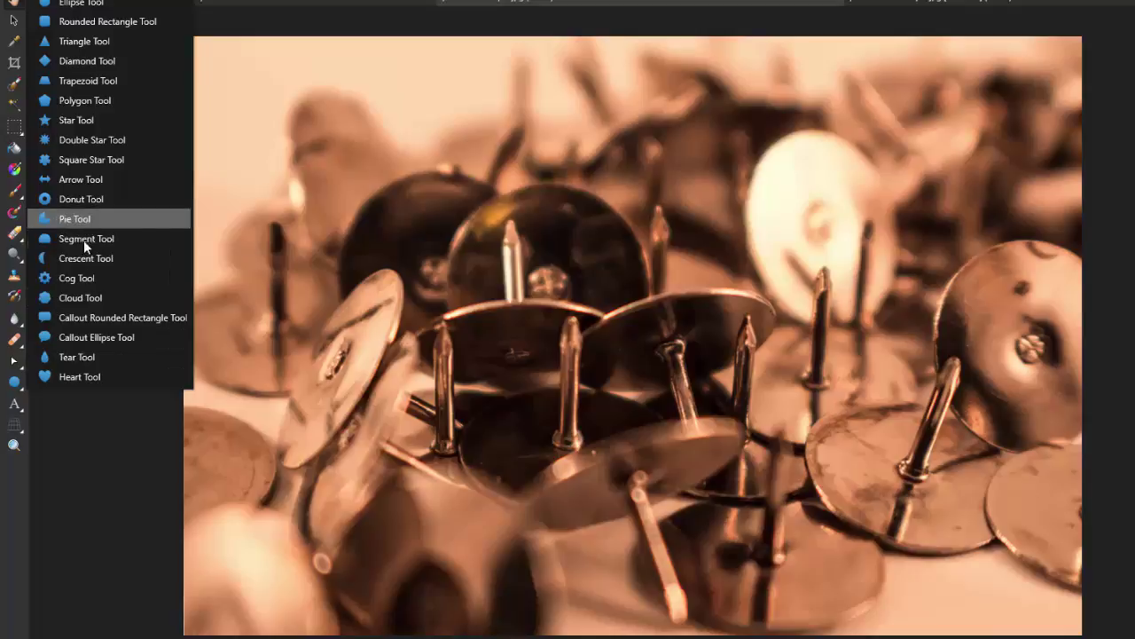
left_click(89, 377)
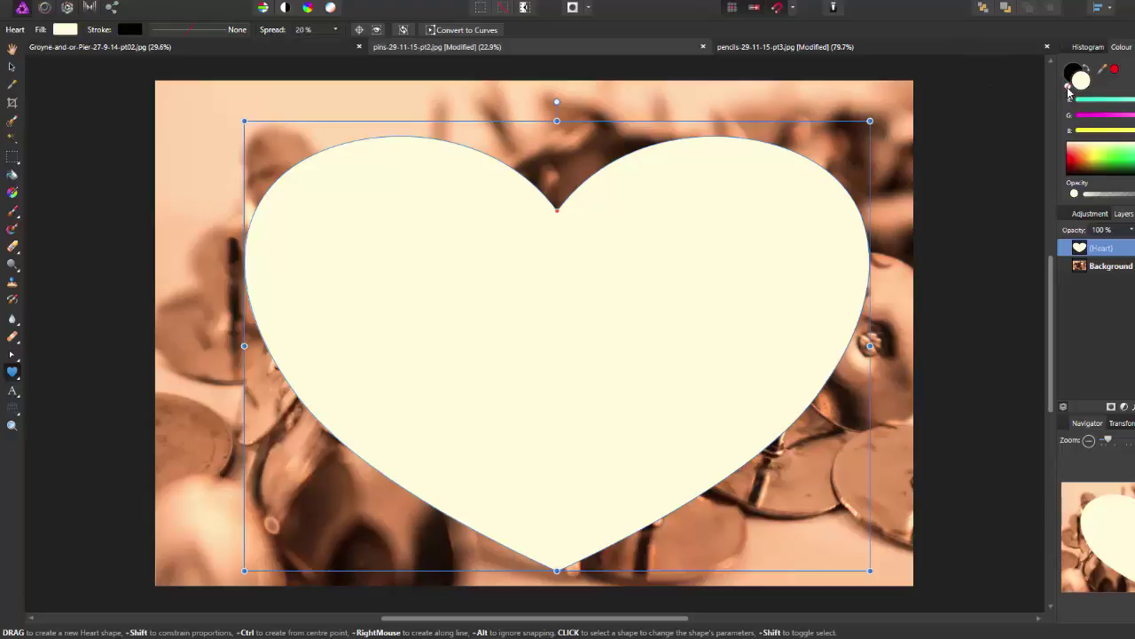
left_click(1068, 89)
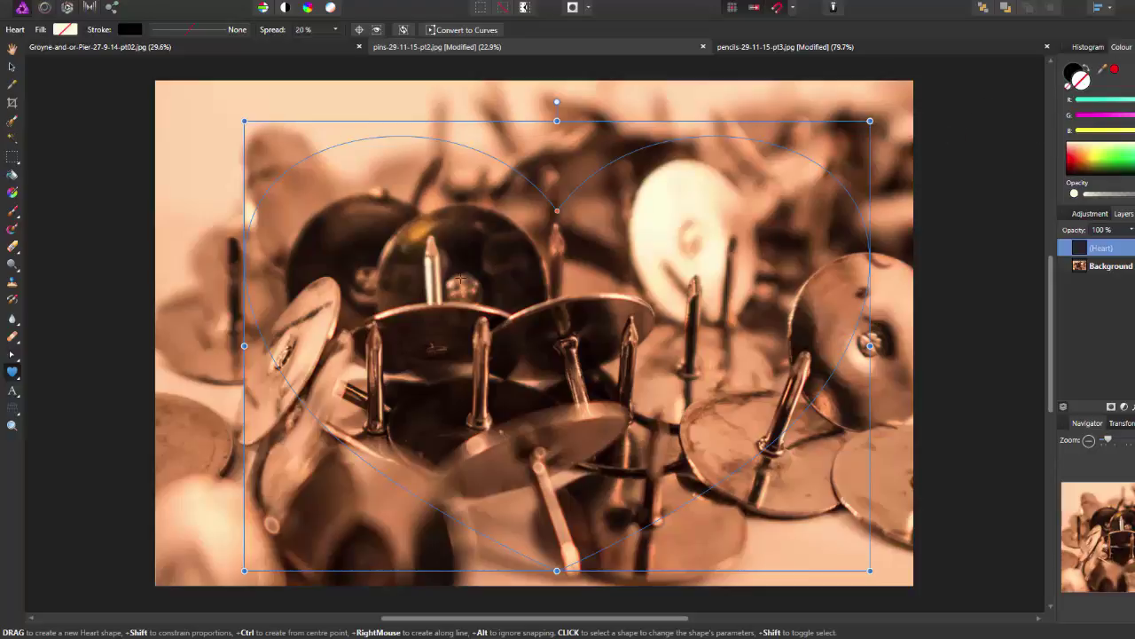
Step: Shift the heart slightly up-left, then select the pins Background layer for cutting
left_click(11, 66)
left_click_drag(595, 373, 573, 357)
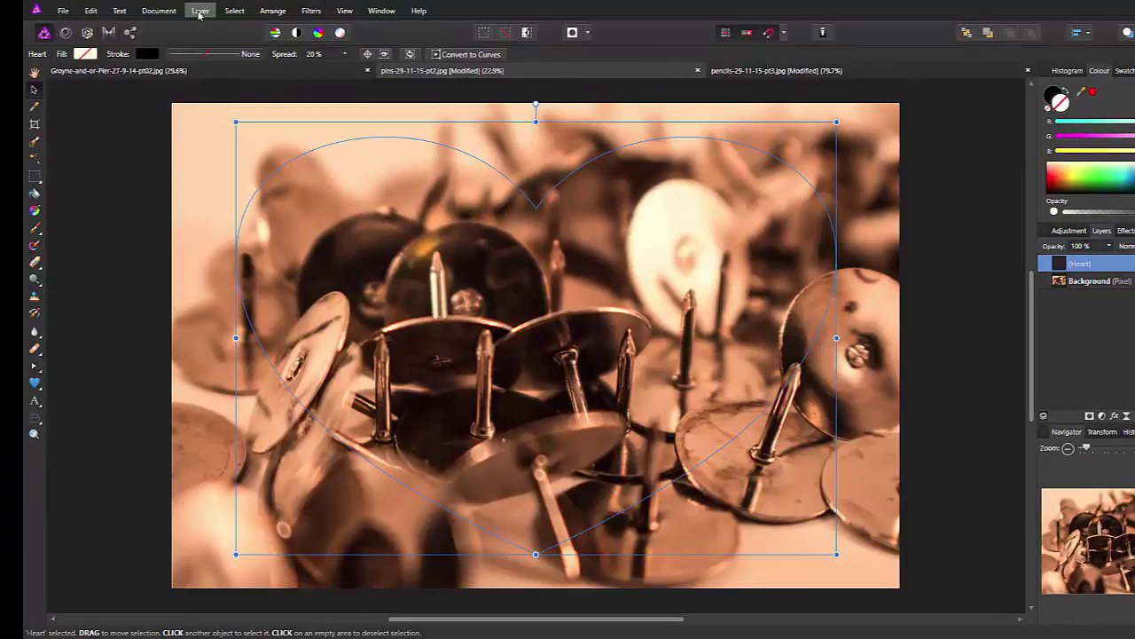
left_click(199, 10)
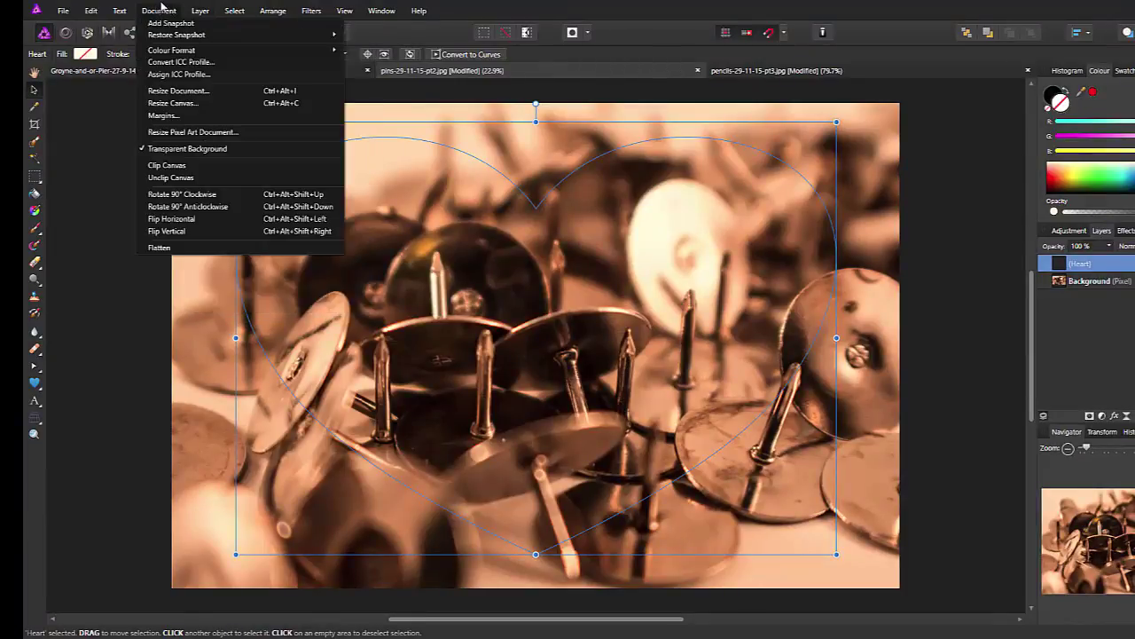
mouse_move(87, 12)
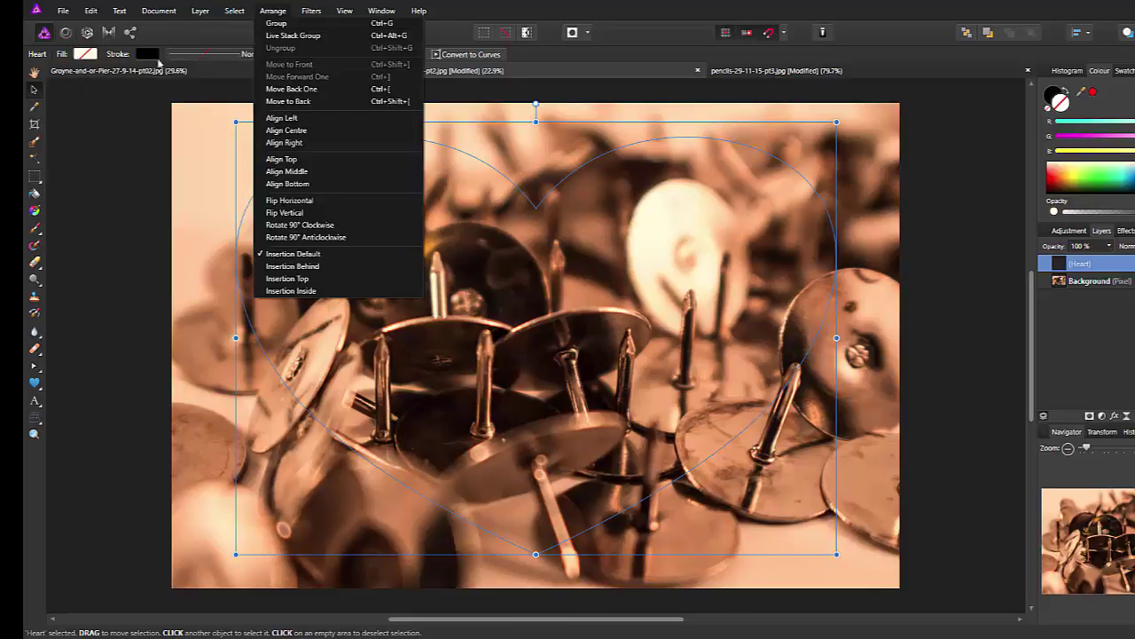
key("Escape")
left_click(1089, 280)
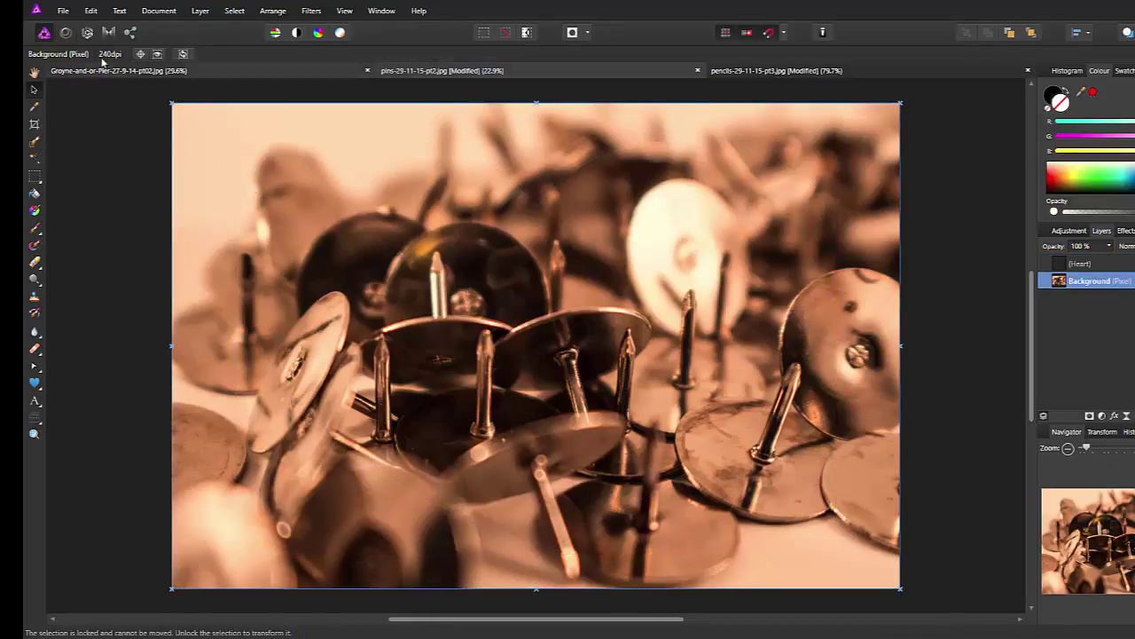
left_click(92, 12)
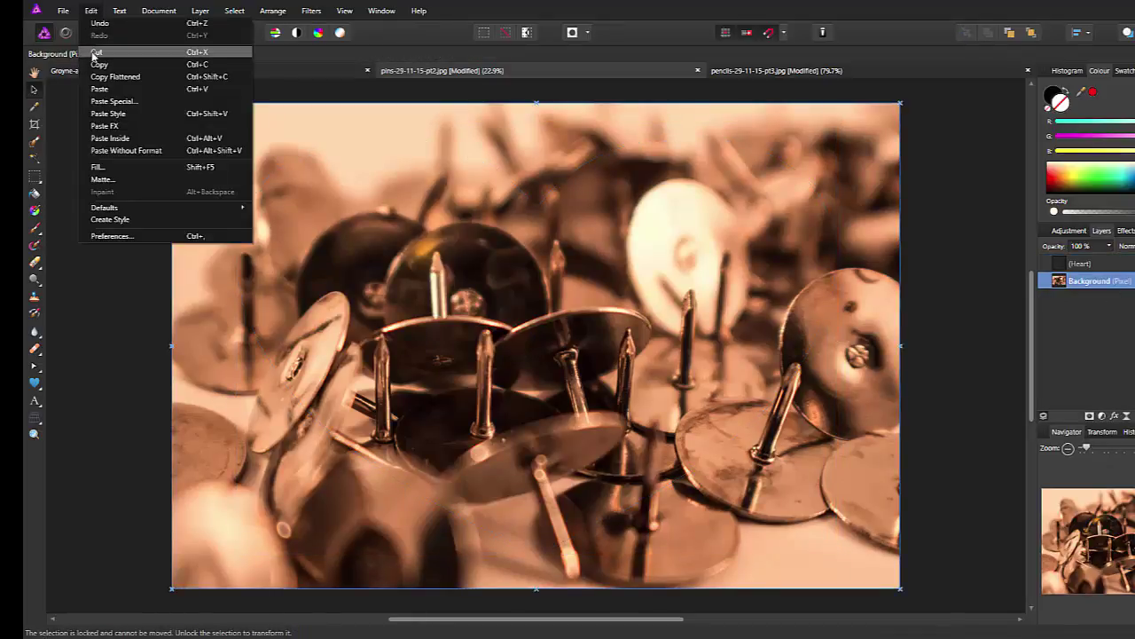
Step: Cut the pins photo to the clipboard, leaving only the Heart layer on transparency
left_click(95, 55)
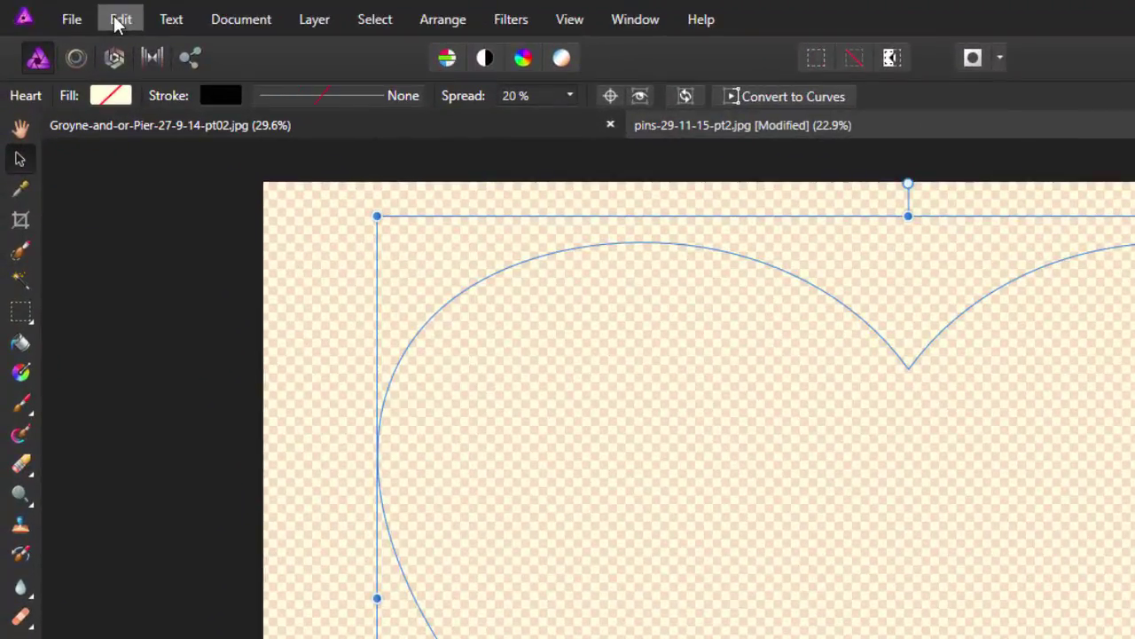
left_click(94, 17)
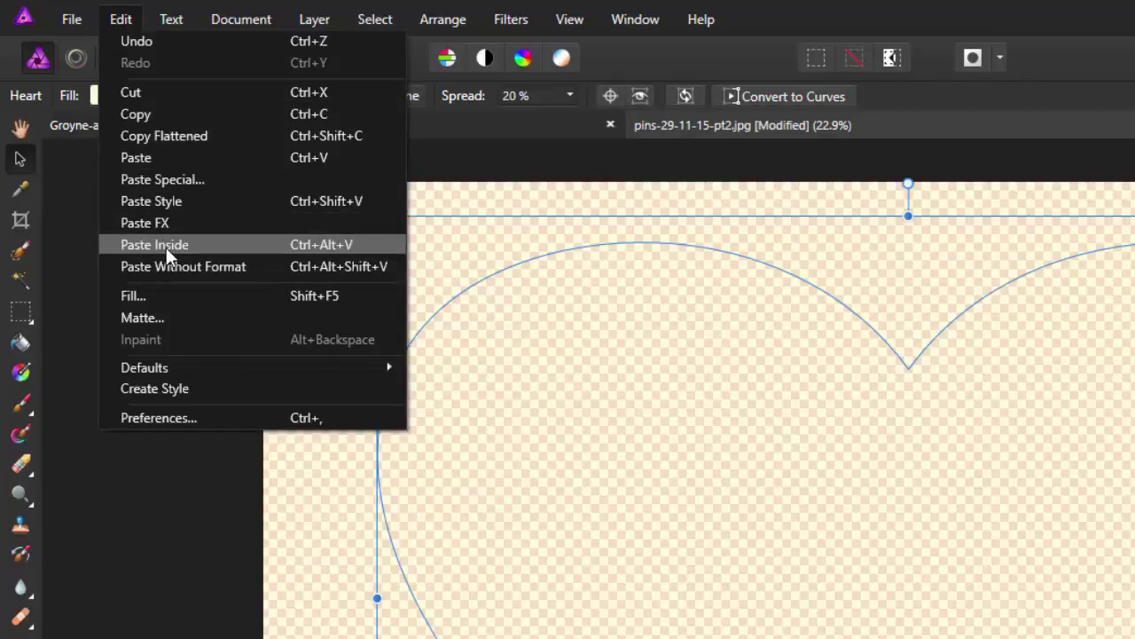
Step: Paste the pins photo inside the Heart layer so it is clipped to the heart shape
left_click(314, 241)
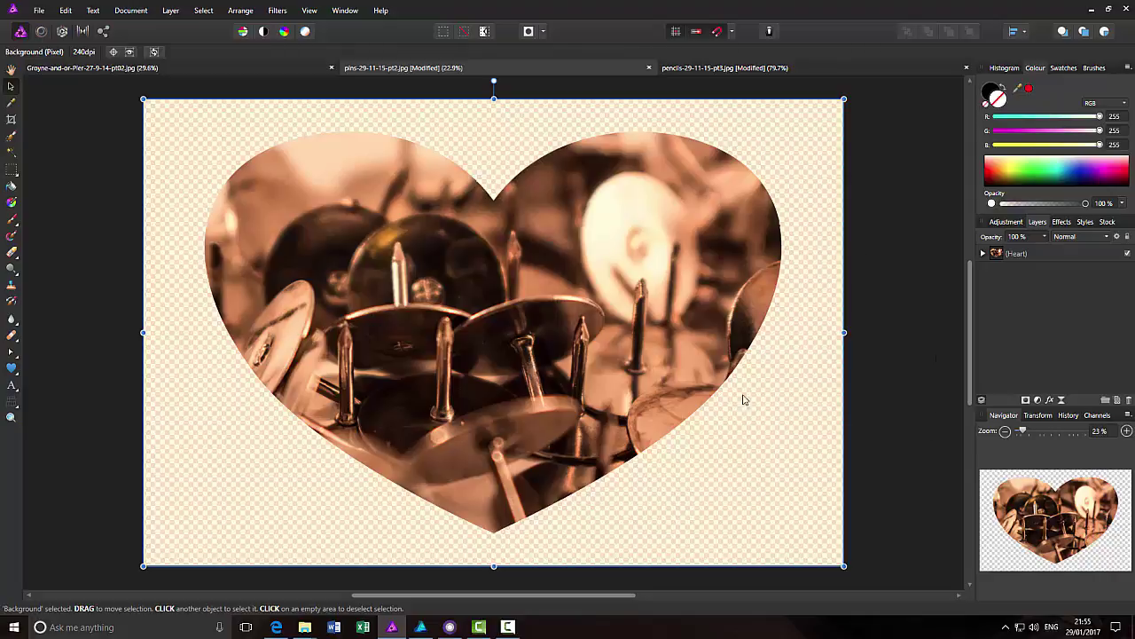
left_click(983, 253)
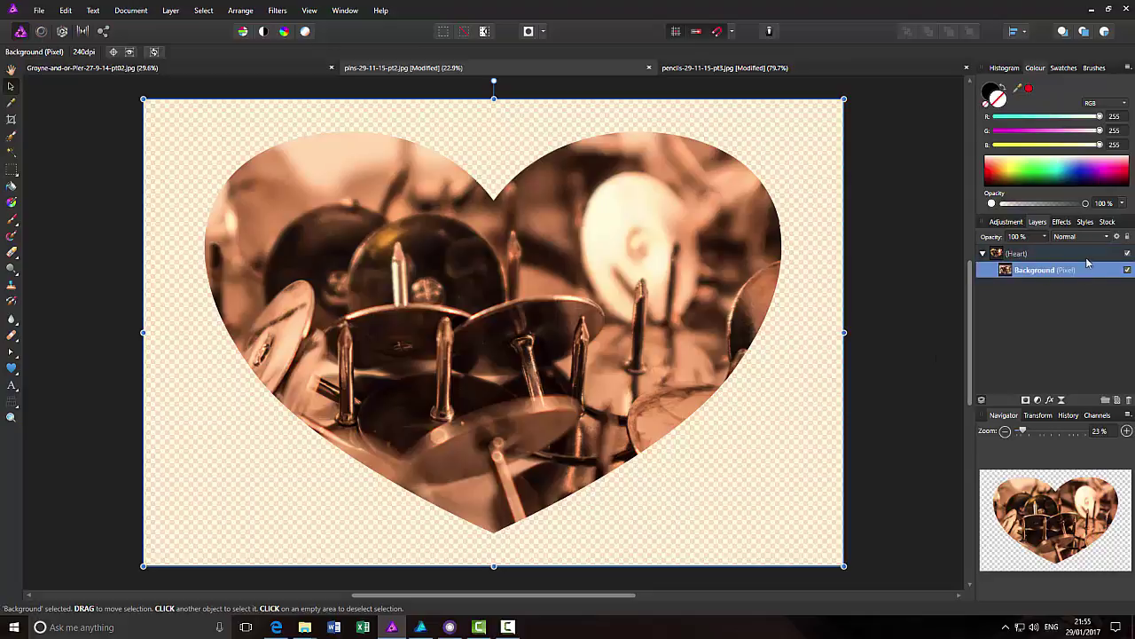
left_click(982, 254)
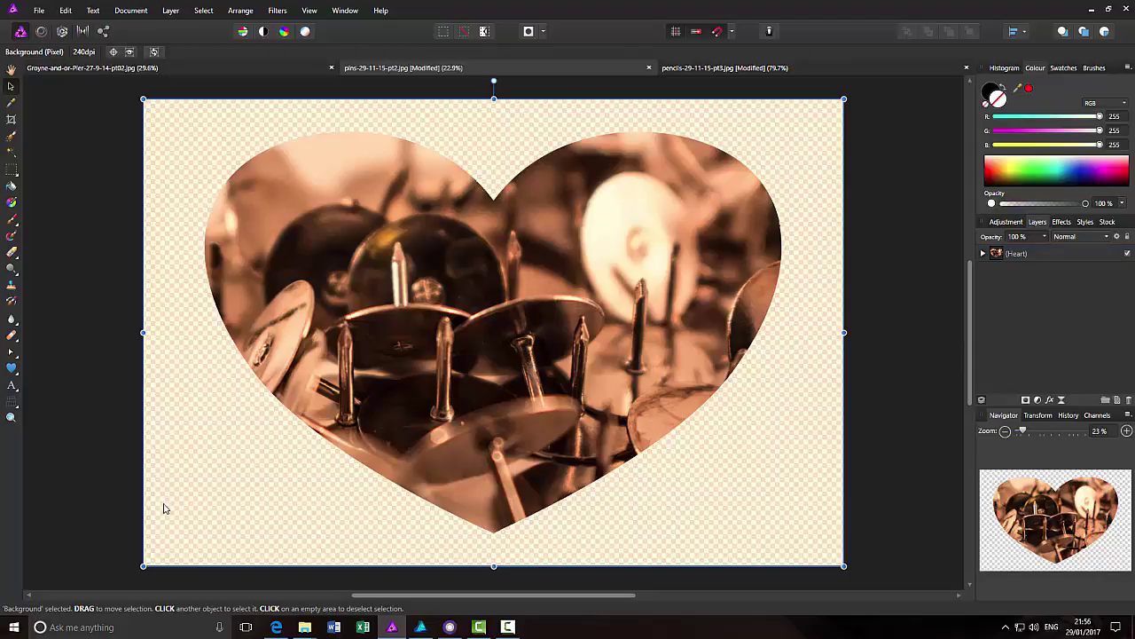
Step: On the pier photo, drag out a large Artistic Text frame and type 'Walto' in black
left_click(181, 72)
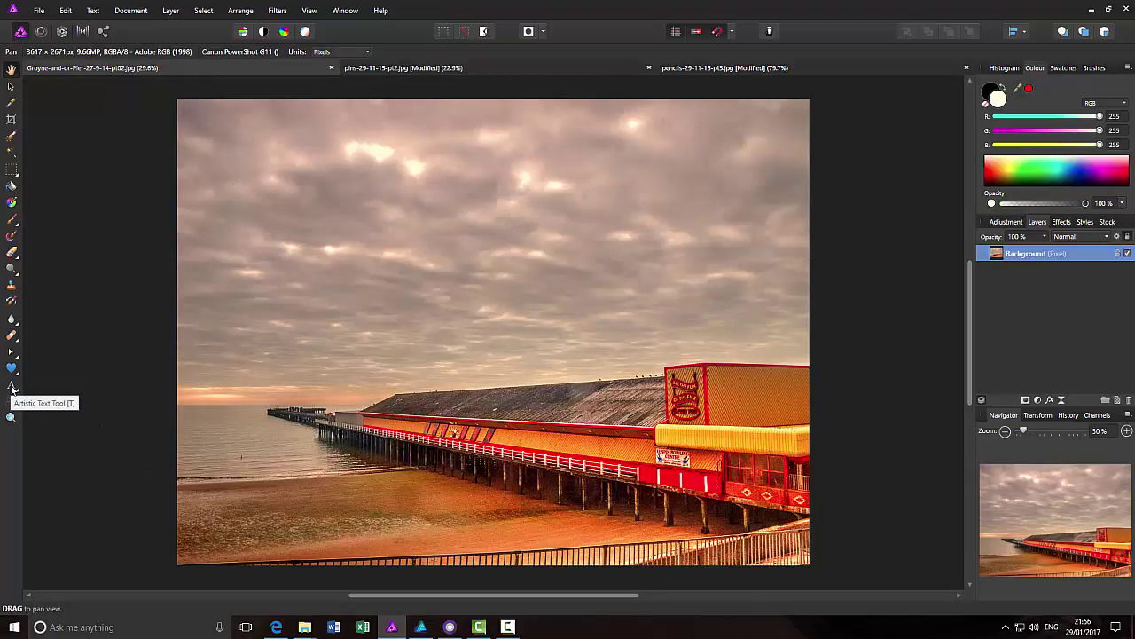
left_click(11, 387)
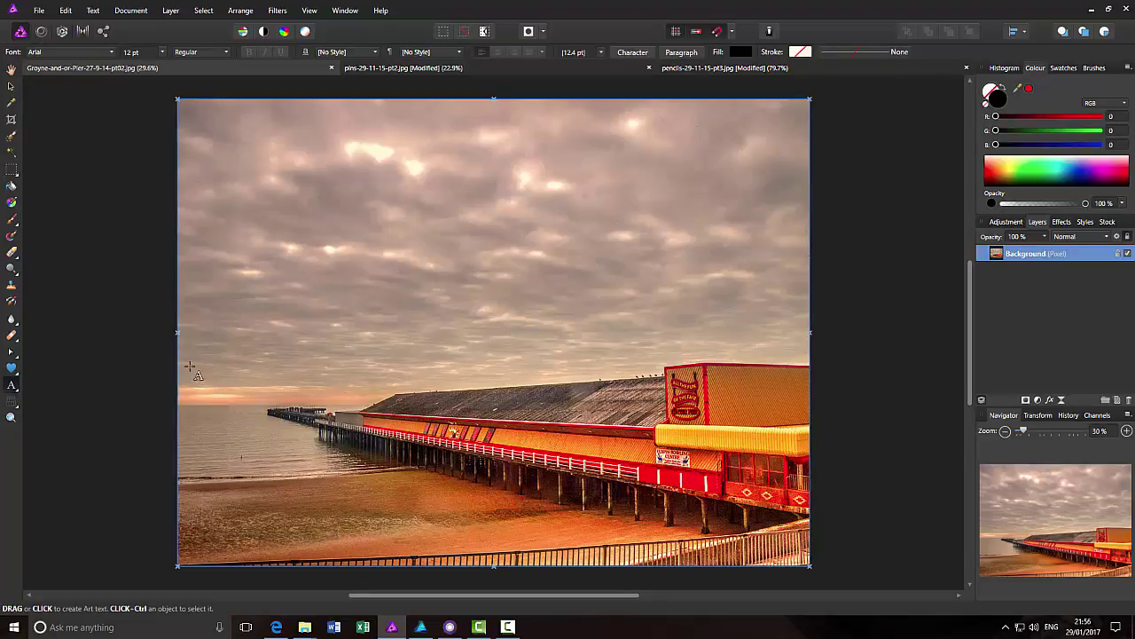
left_click_drag(192, 356, 355, 536)
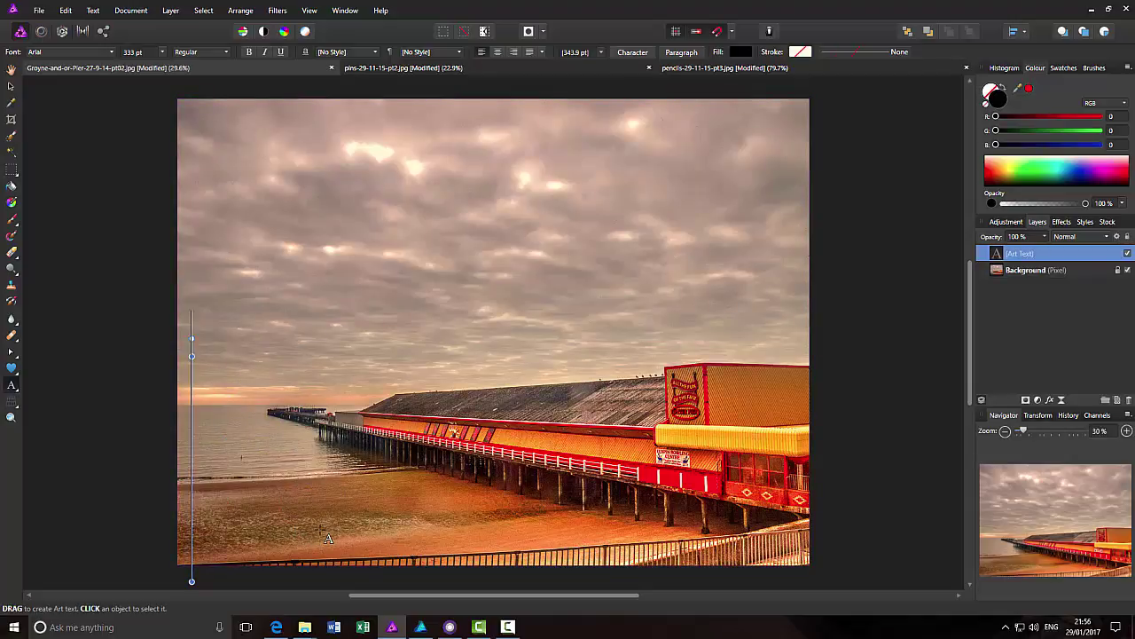
type("W")
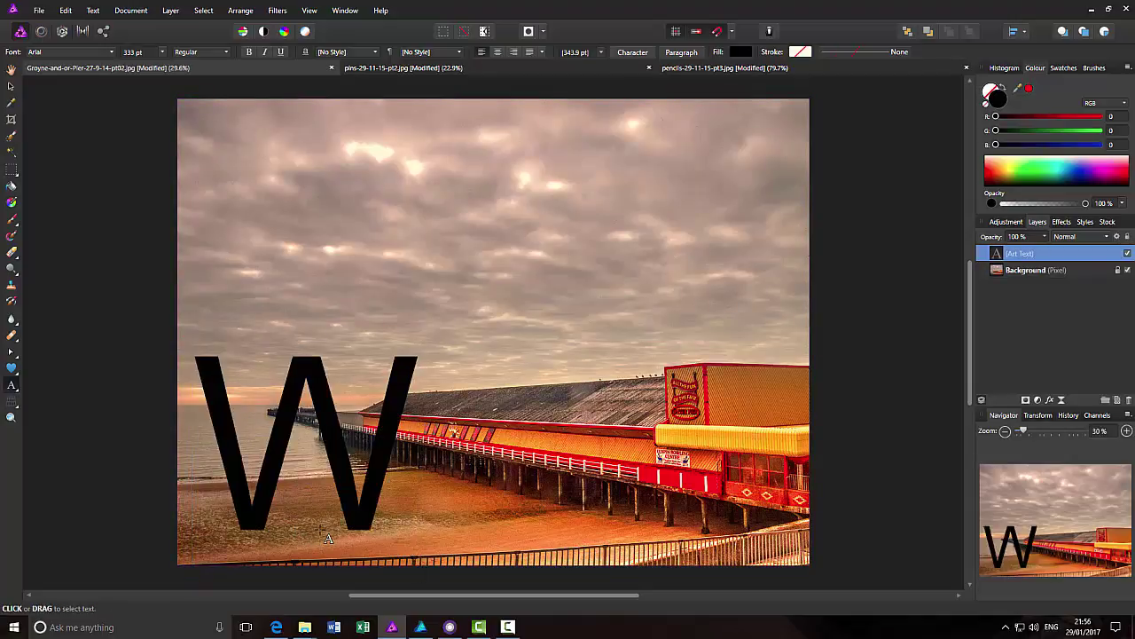
type("alto")
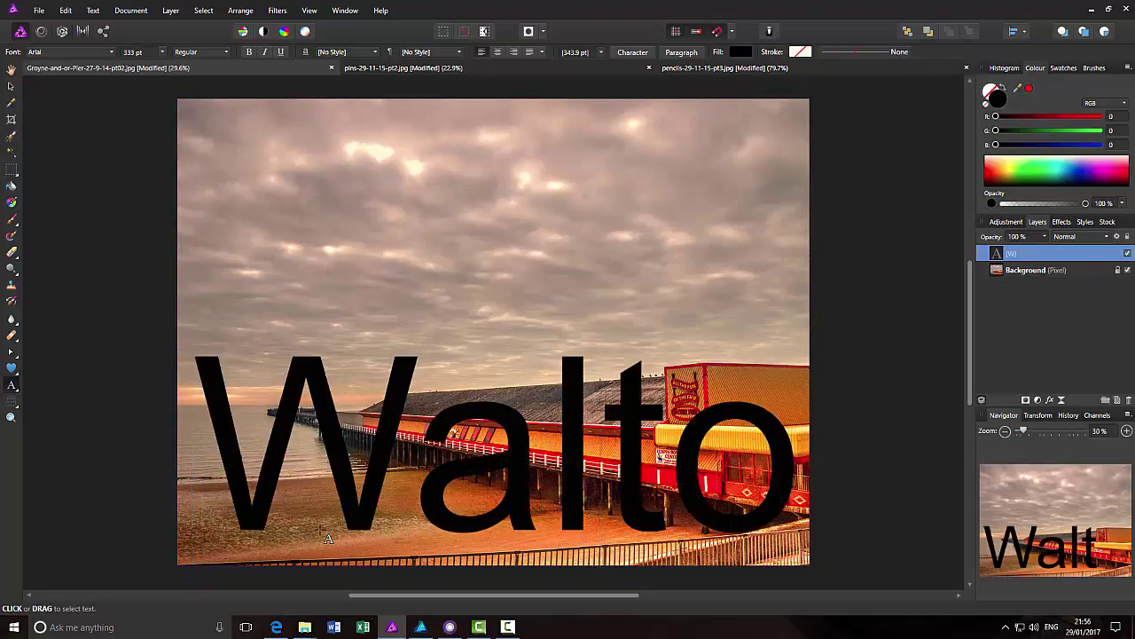
key("Escape")
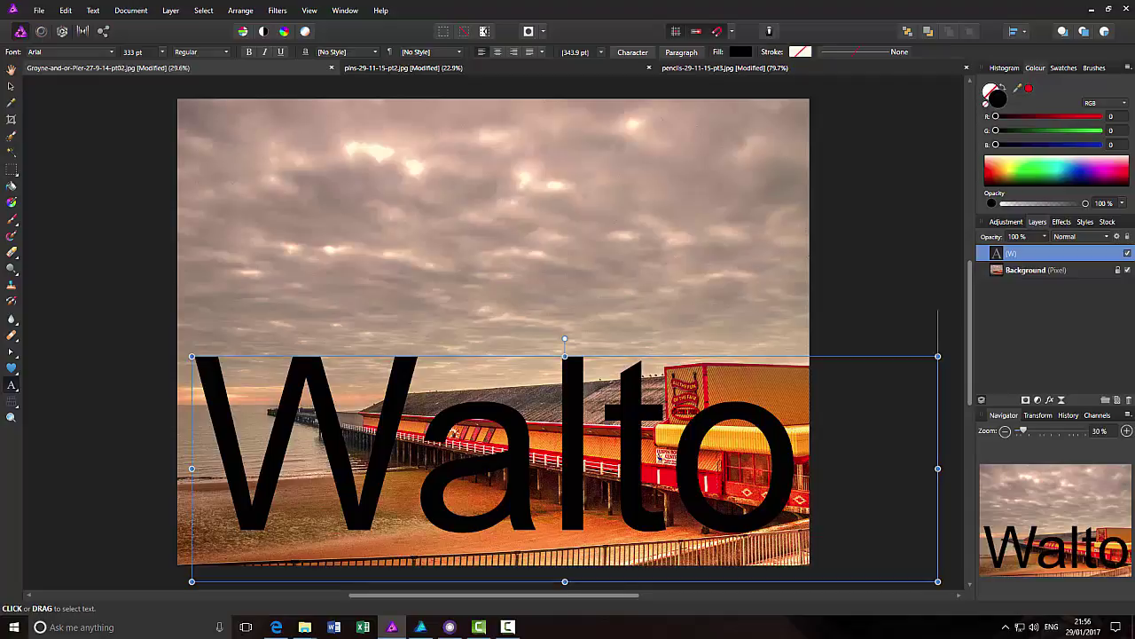
Step: Resize the text frame to span the photo's full width and make it taller
left_click_drag(937, 467, 810, 468)
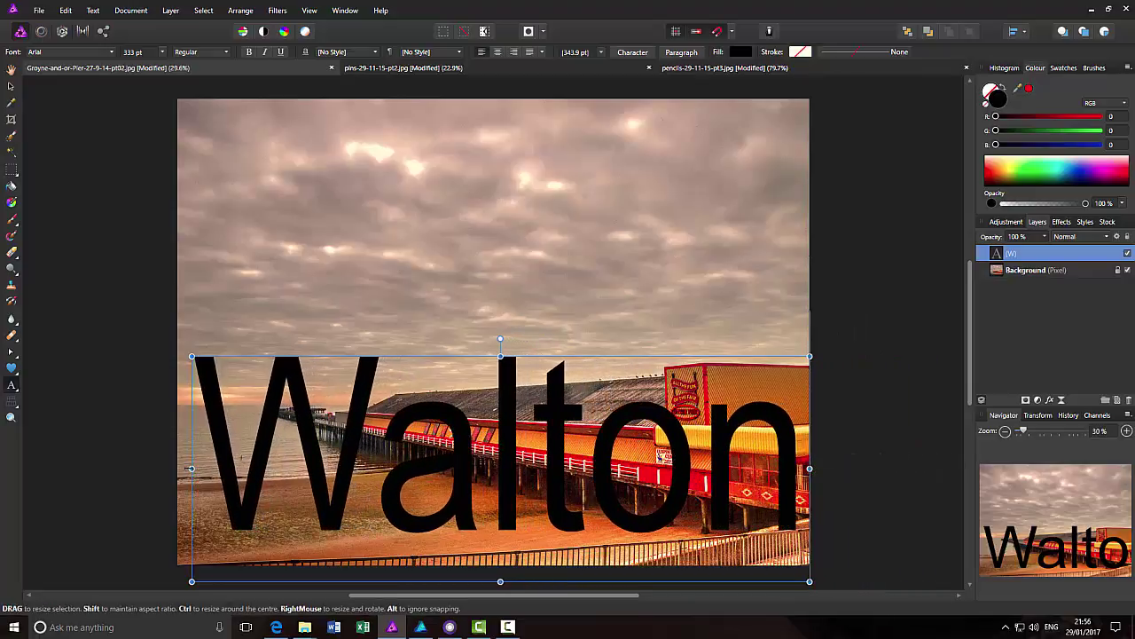
left_click_drag(189, 468, 182, 467)
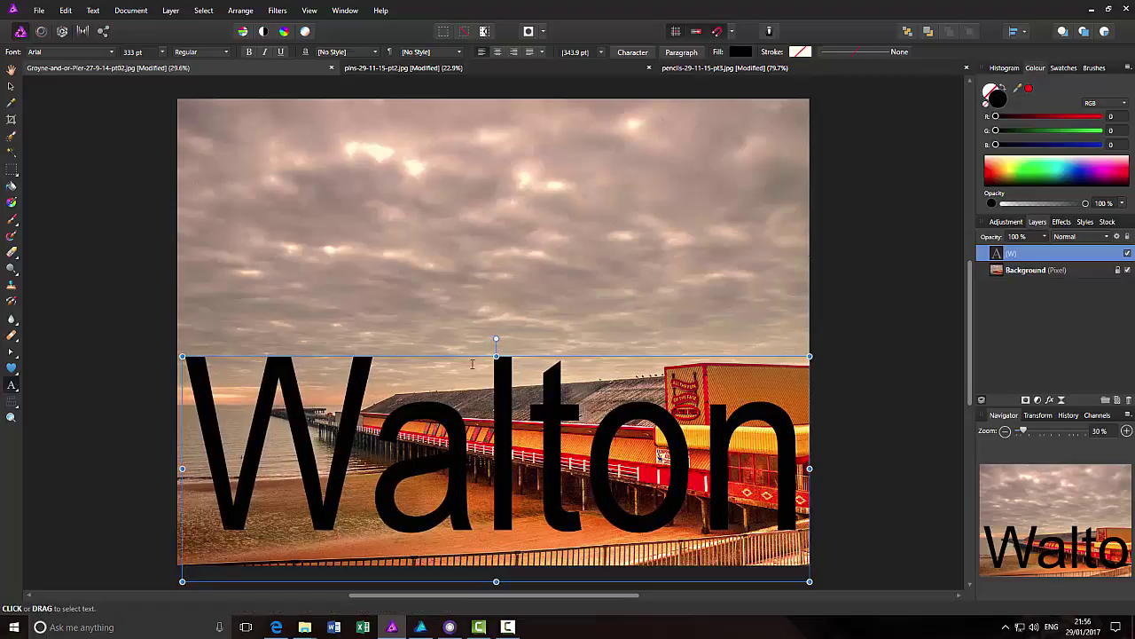
left_click_drag(496, 356, 495, 314)
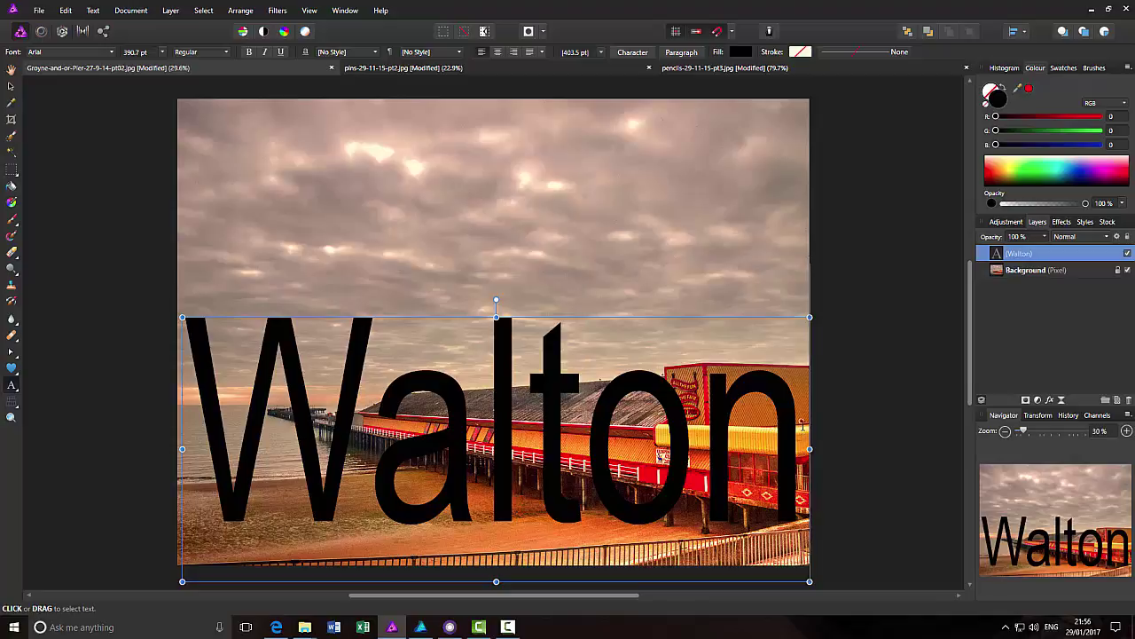
Step: Make the whole word 'Walton' Bold and narrow it to fit within the photo
left_click_drag(801, 426, 244, 430)
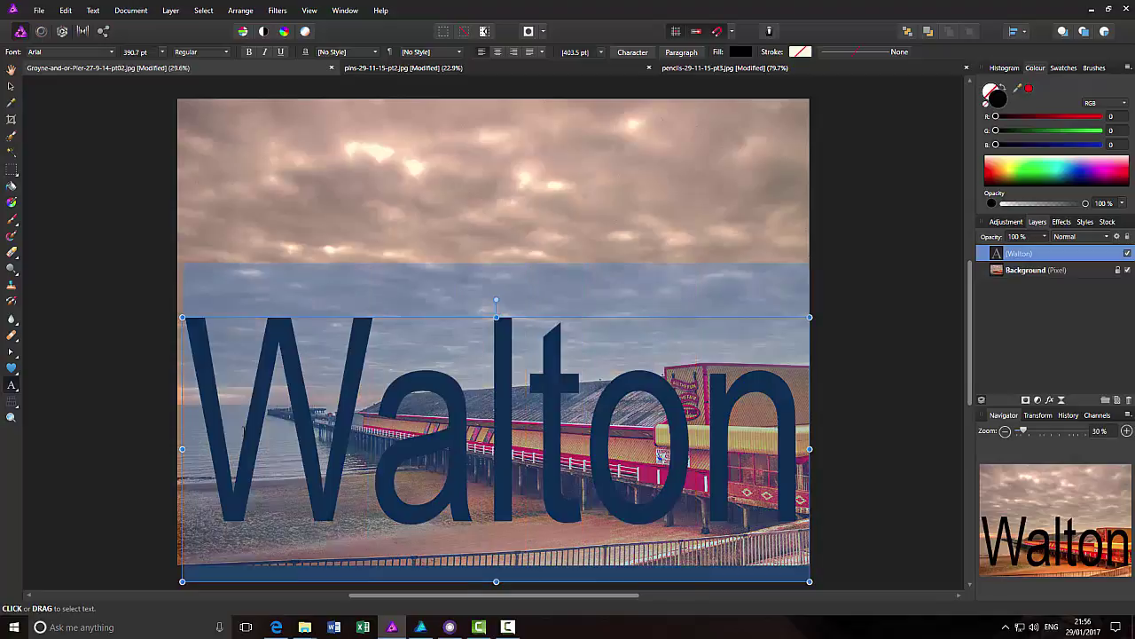
left_click(248, 51)
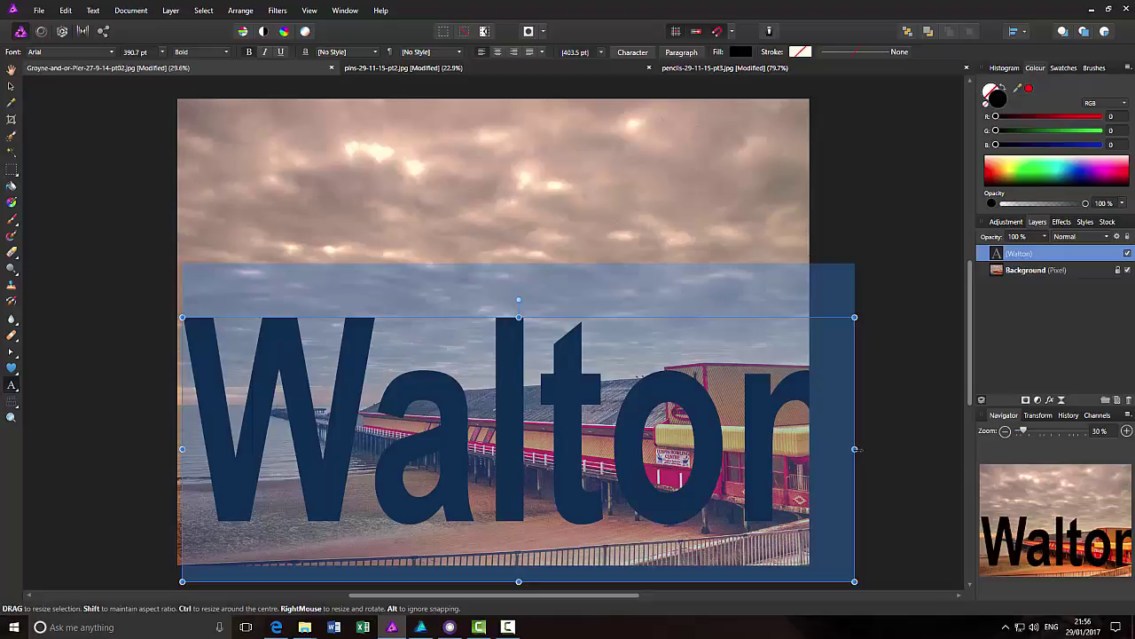
left_click_drag(854, 449, 817, 449)
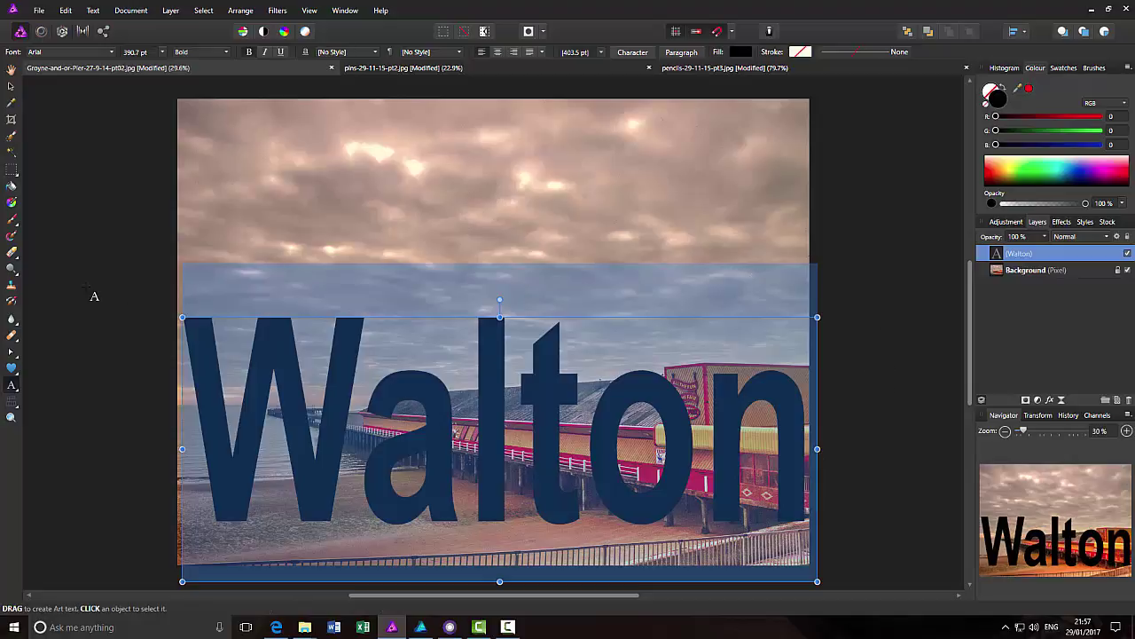
left_click(11, 85)
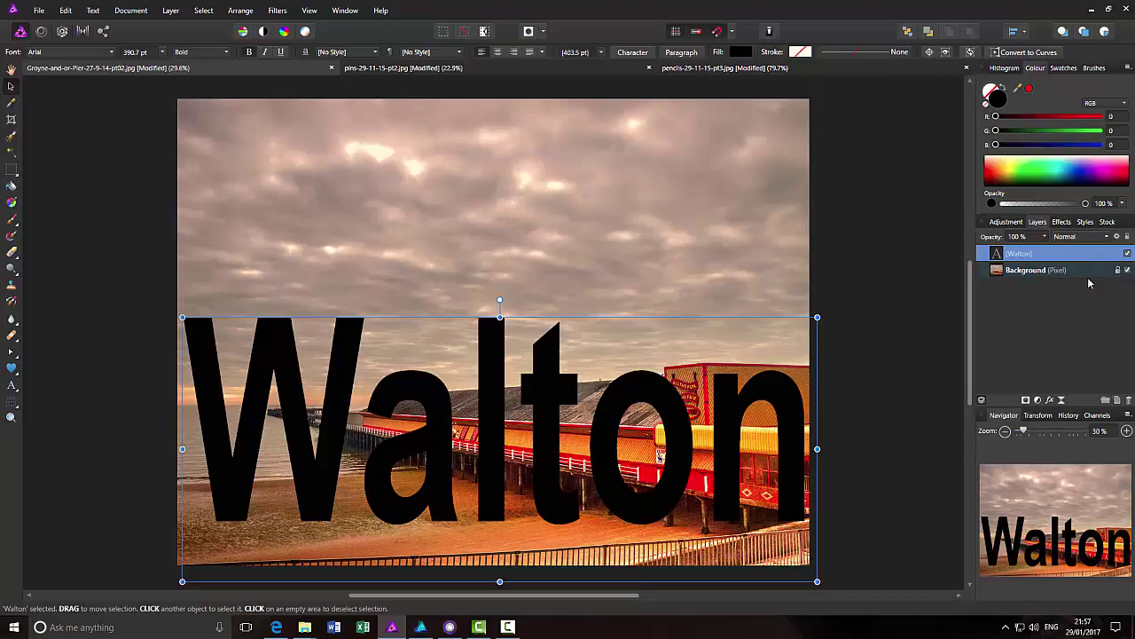
Step: Nest the Background layer under the Walton text layer in the Layers panel to clip it
left_click_drag(1091, 278, 1090, 261)
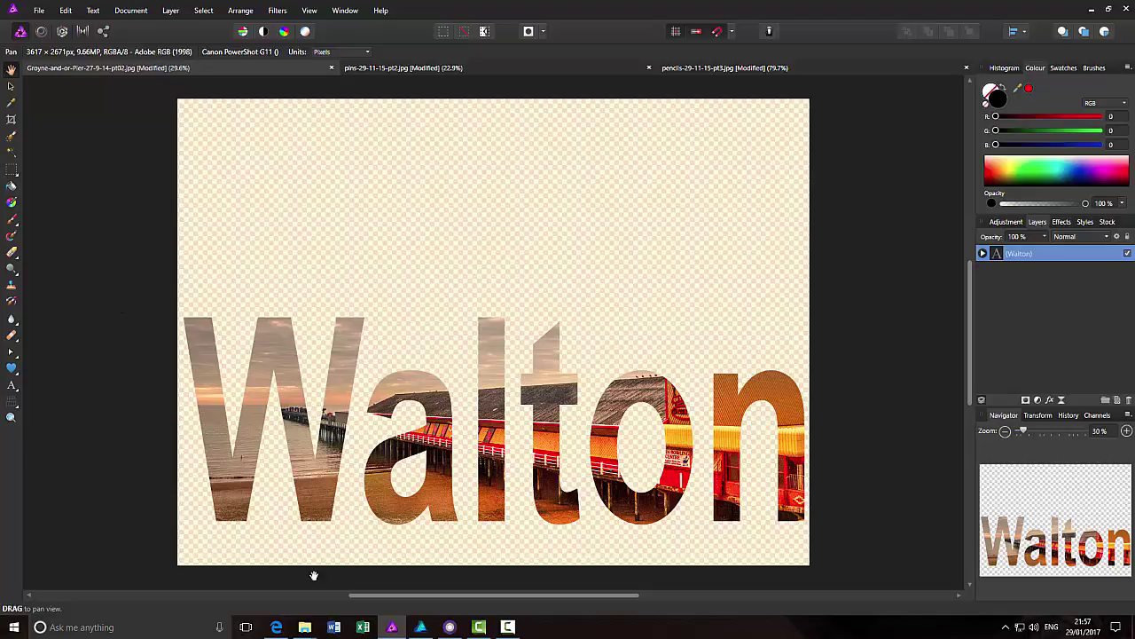
Step: In snowflake-tutorial version-flat-3d.jpg, draw an ellipse over the flat snowflake on the left
left_click(420, 627)
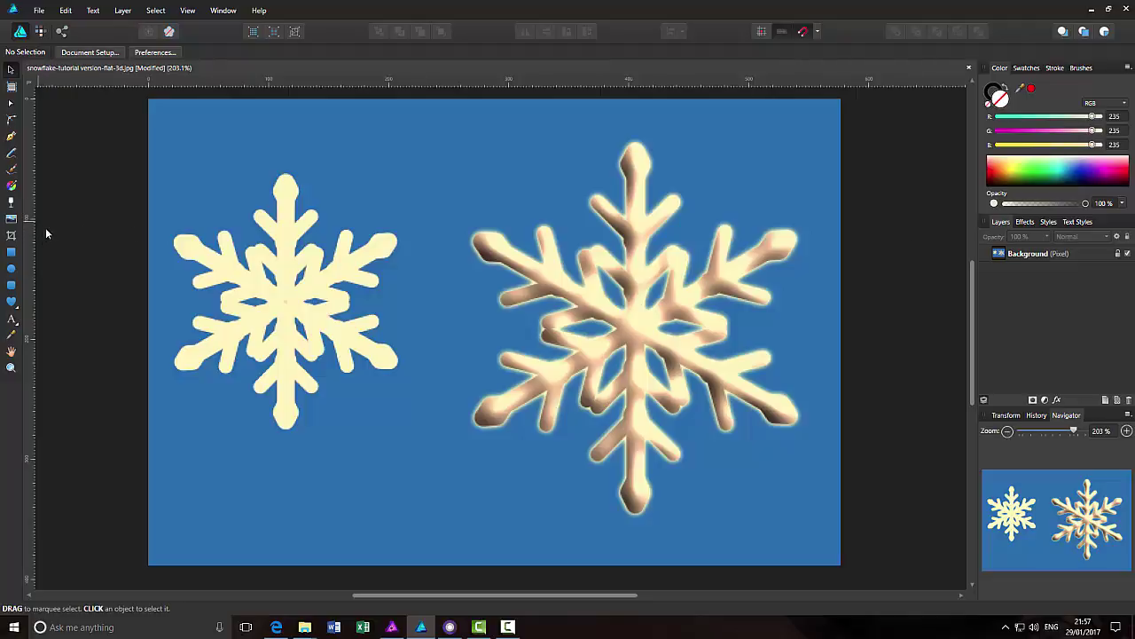
left_click(12, 270)
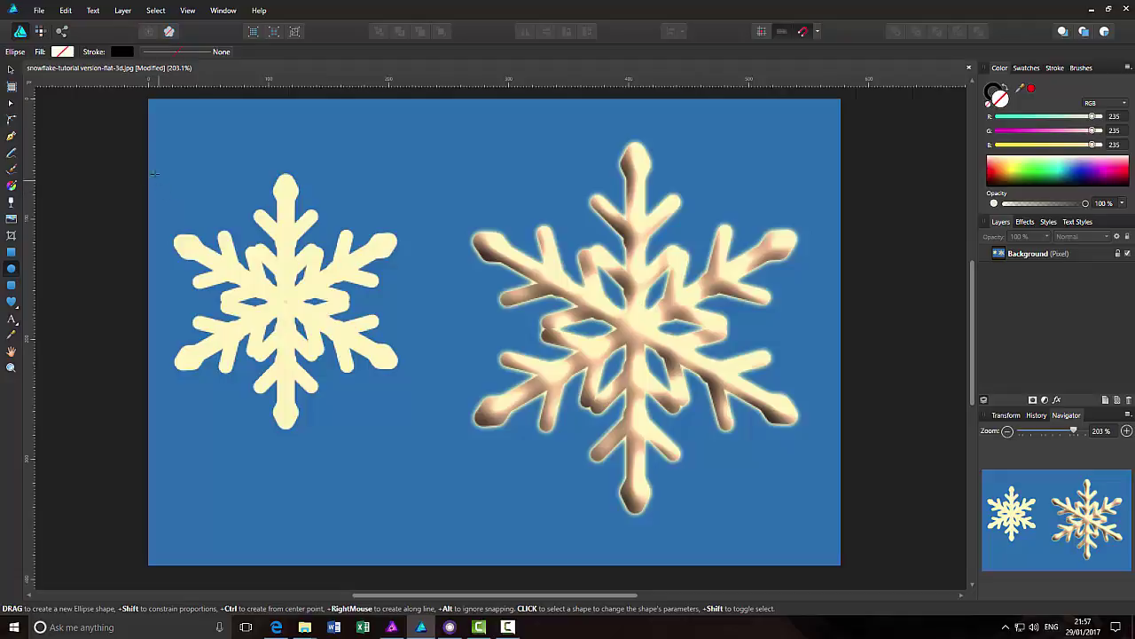
left_click_drag(152, 146, 493, 568)
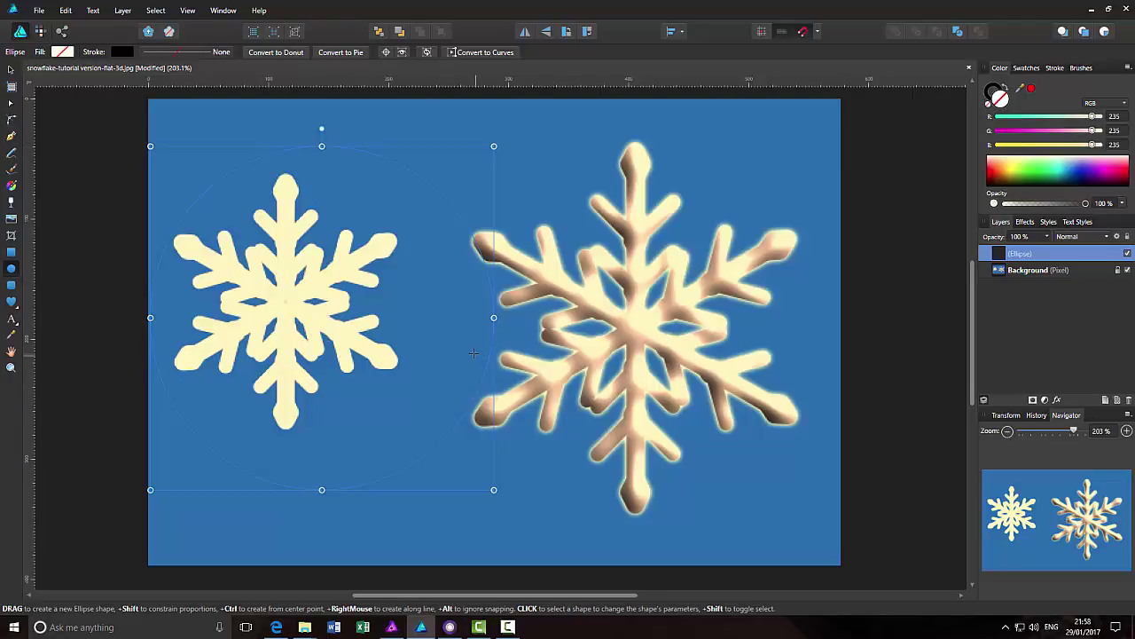
Step: Shrink the circle and centre it on the left snowflake
left_click_drag(494, 316, 422, 317)
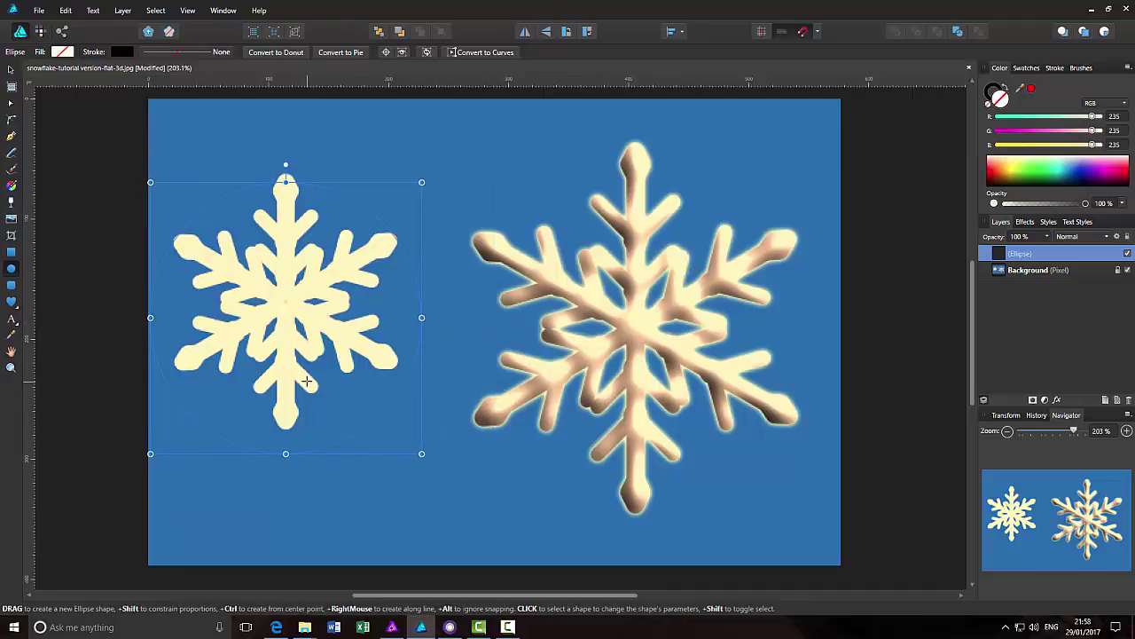
left_click(9, 73)
left_click_drag(271, 340, 269, 323)
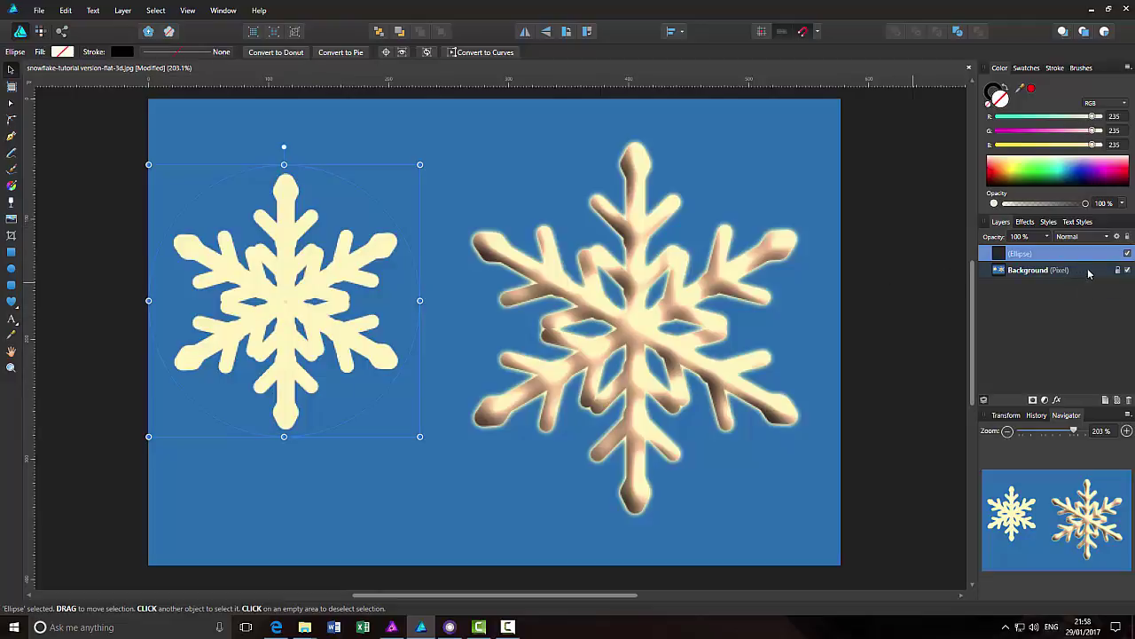
Step: Nest the Background layer inside the Ellipse layer so only the circled snowflake shows, then deselect
left_click_drag(1083, 276, 1091, 266)
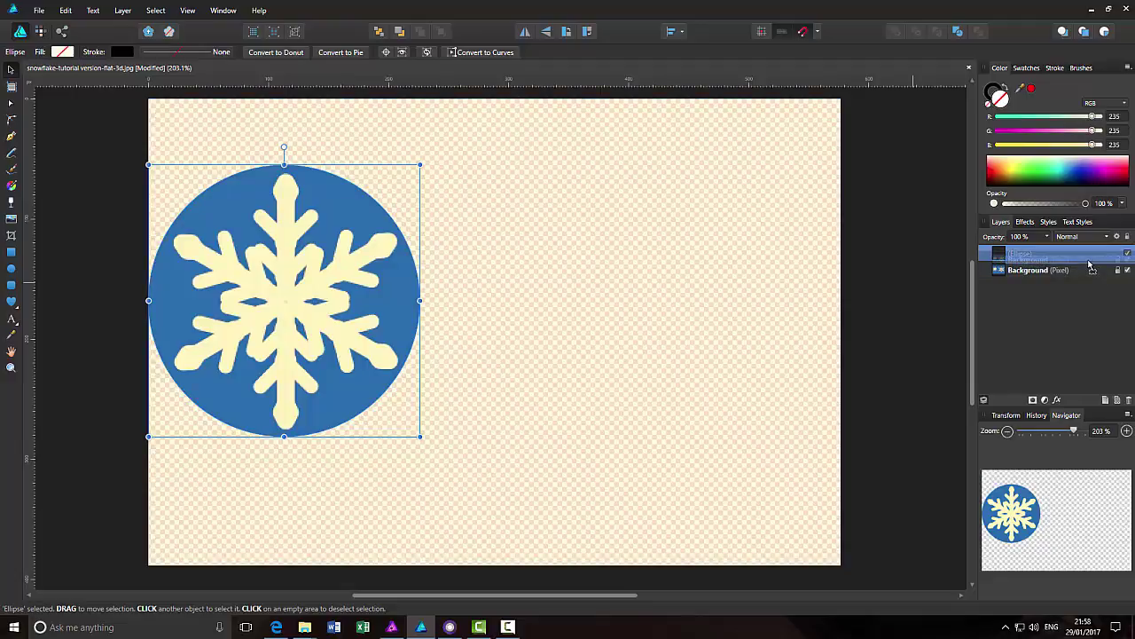
left_click_drag(1090, 264, 1090, 265)
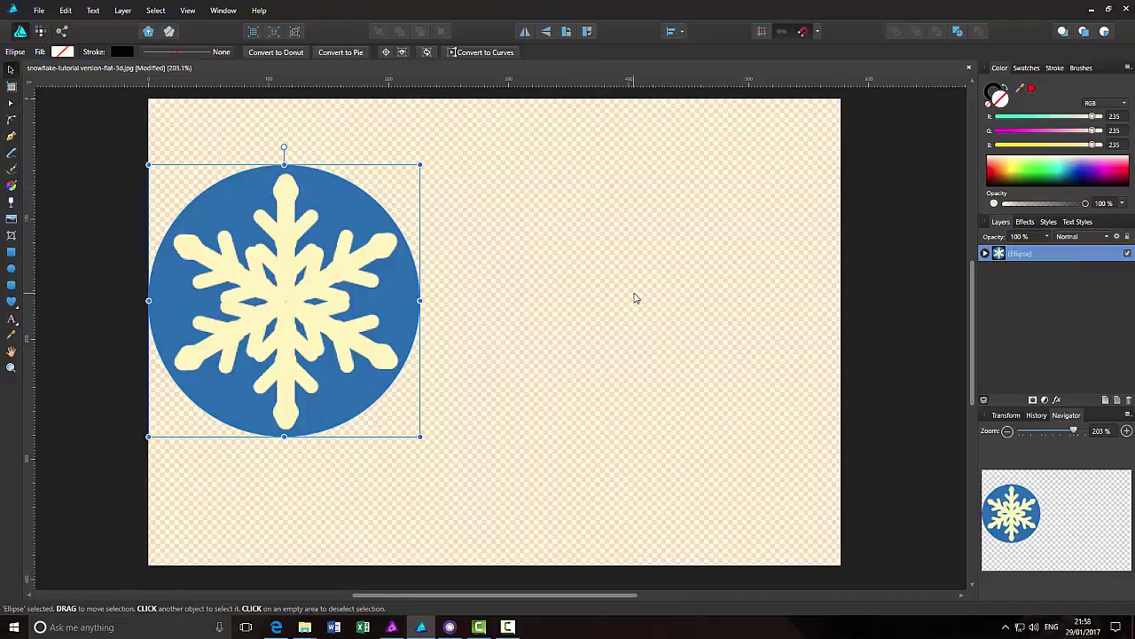
left_click(640, 304)
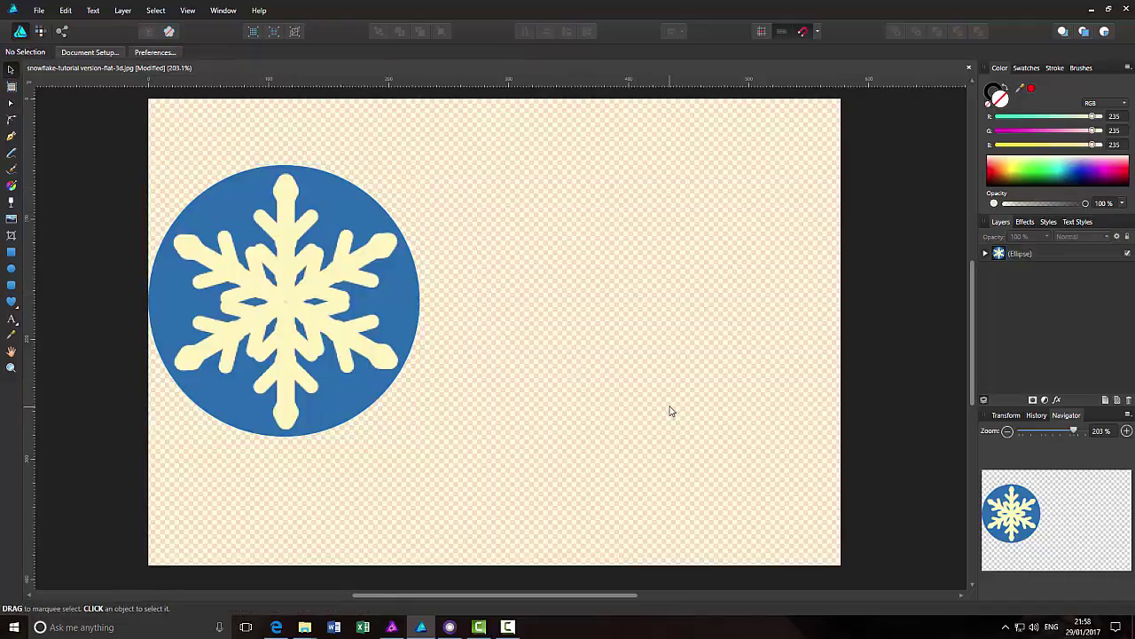